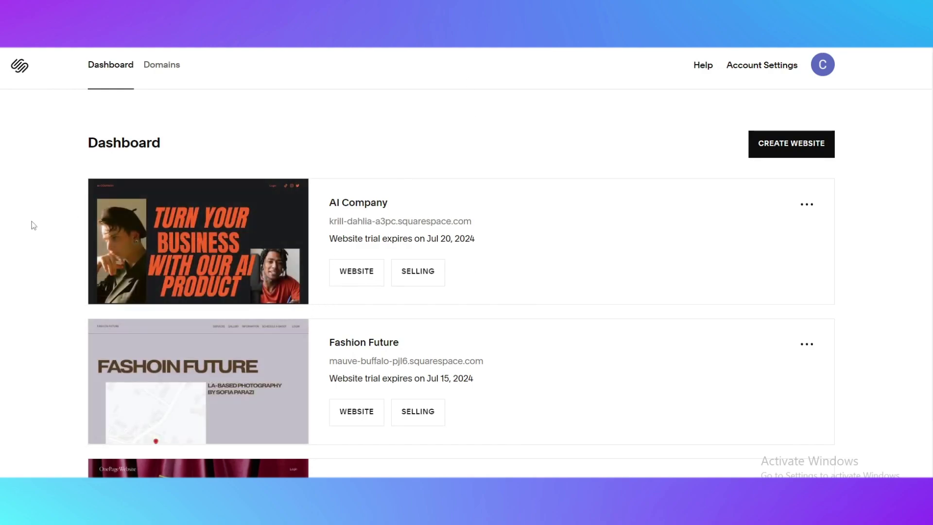
- Open the account menu, then close it again
{"action": "left_click", "coordinate": [829, 70]}
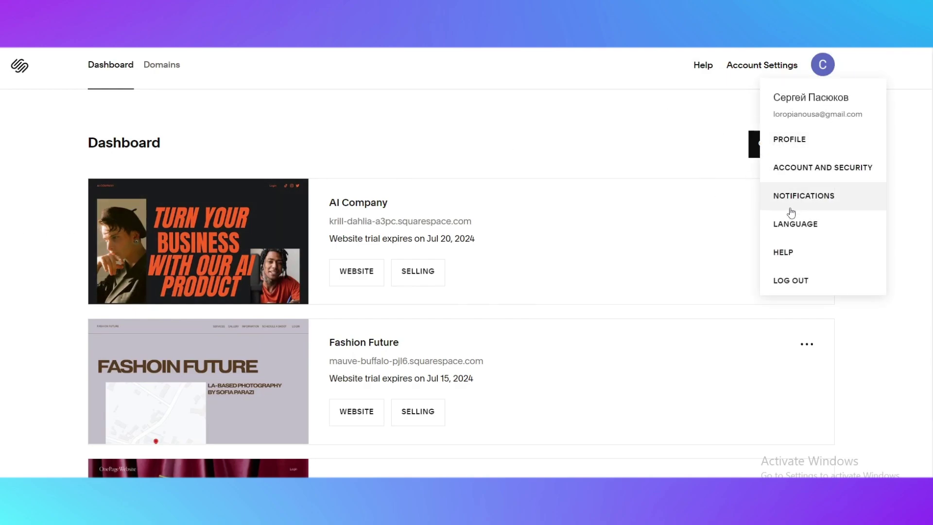
{"action": "scroll", "coordinate": [784, 254], "scroll_direction": "down", "scroll_amount": 2}
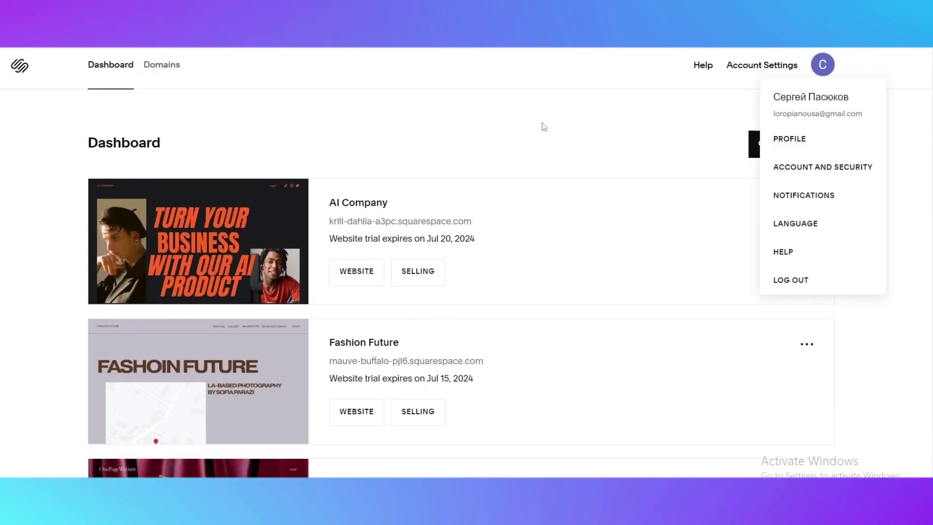
{"action": "left_click", "coordinate": [463, 149]}
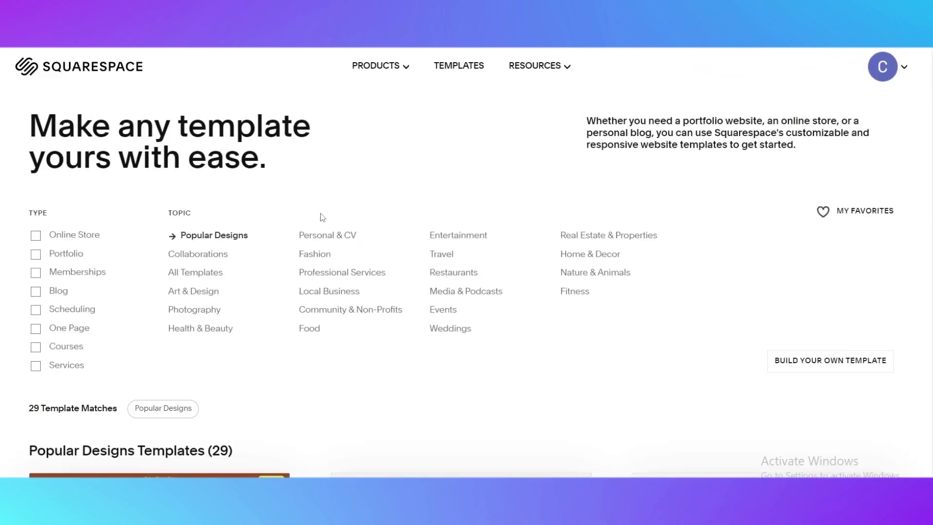
- Browse the Popular Designs template cards, such as Condesa, Selene and Rotate, then return to the top
{"action": "scroll", "coordinate": [190, 210], "scroll_direction": "down", "scroll_amount": 4}
{"action": "scroll", "coordinate": [252, 423], "scroll_direction": "down", "scroll_amount": 5}
{"action": "scroll", "coordinate": [40, 228], "scroll_direction": "up", "scroll_amount": 5}
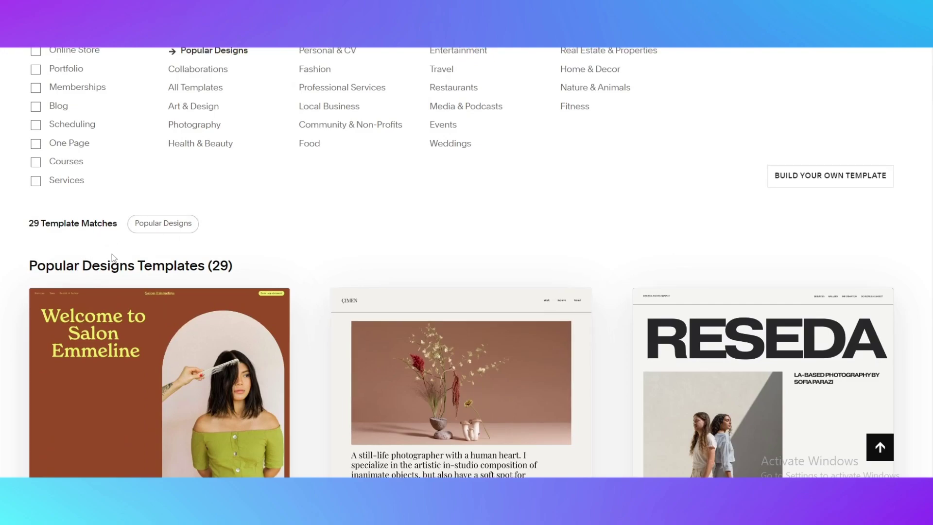
{"action": "scroll", "coordinate": [54, 305], "scroll_direction": "up", "scroll_amount": 1}
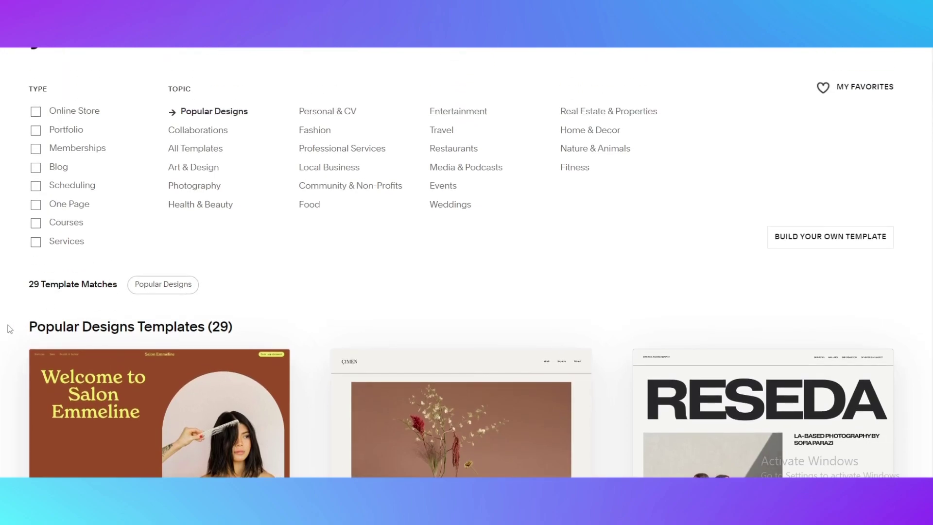
{"action": "left_click_drag", "start_coordinate": [9, 329], "coordinate": [208, 330]}
{"action": "scroll", "coordinate": [361, 210], "scroll_direction": "down", "scroll_amount": 3}
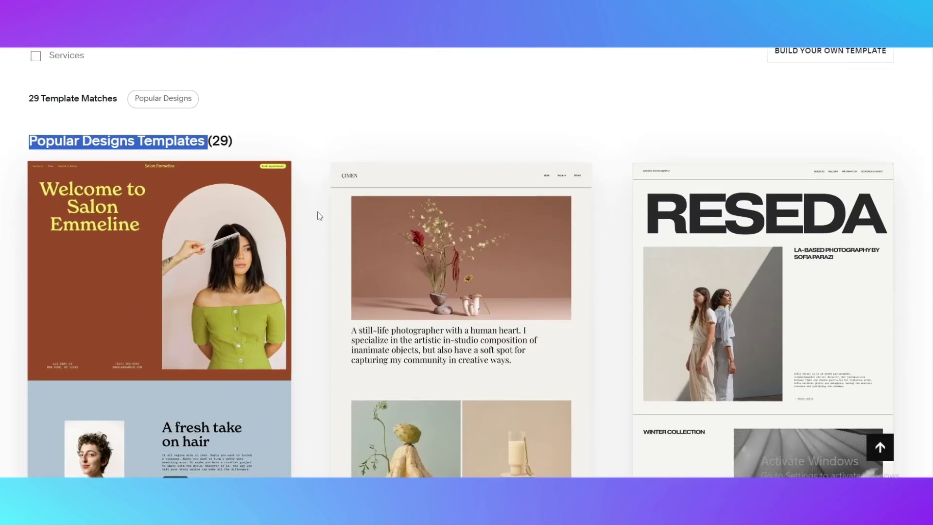
{"action": "left_click", "coordinate": [410, 109]}
{"action": "scroll", "coordinate": [171, 271], "scroll_direction": "down", "scroll_amount": 9}
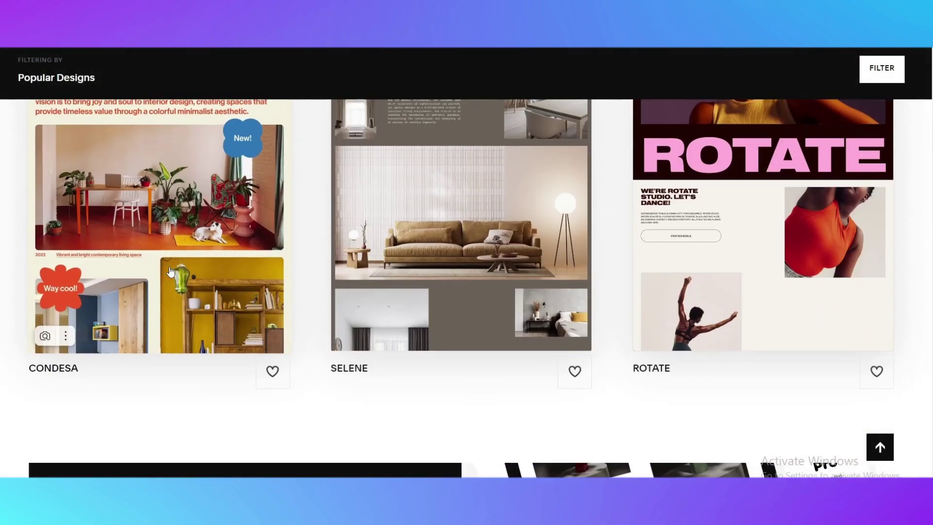
{"action": "scroll", "coordinate": [171, 271], "scroll_direction": "up", "scroll_amount": 4}
{"action": "scroll", "coordinate": [773, 293], "scroll_direction": "down", "scroll_amount": 3}
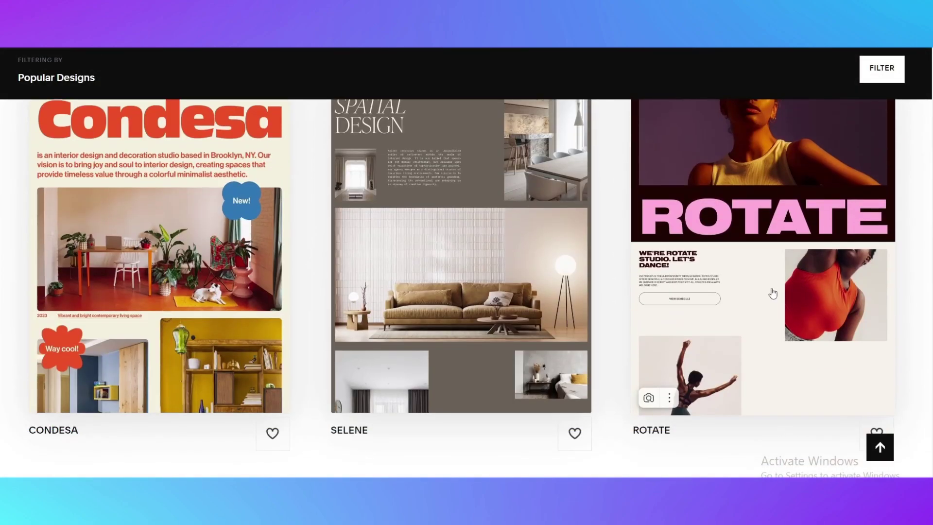
{"action": "scroll", "coordinate": [773, 293], "scroll_direction": "up", "scroll_amount": 3}
{"action": "scroll", "coordinate": [770, 265], "scroll_direction": "down", "scroll_amount": 3}
{"action": "scroll", "coordinate": [207, 402], "scroll_direction": "down", "scroll_amount": 6}
{"action": "scroll", "coordinate": [206, 402], "scroll_direction": "up", "scroll_amount": 6}
{"action": "scroll", "coordinate": [206, 220], "scroll_direction": "up", "scroll_amount": 6}
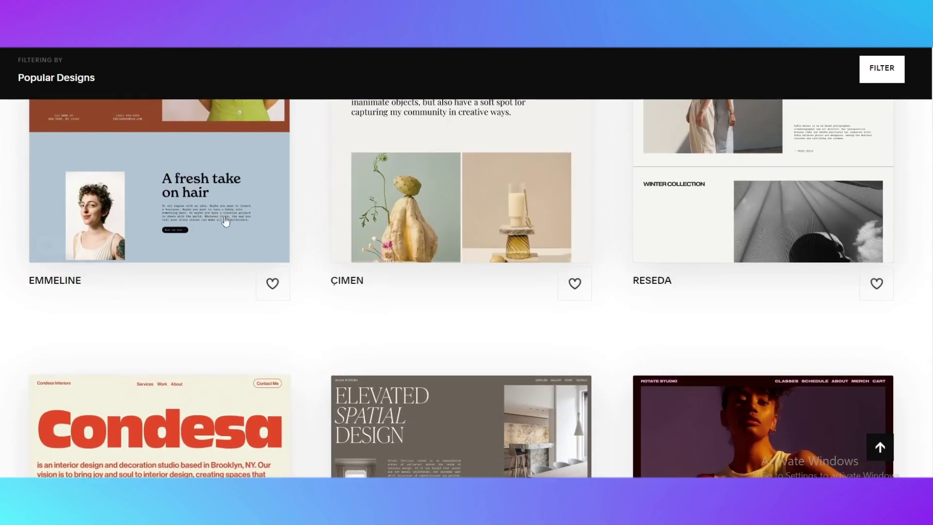
{"action": "scroll", "coordinate": [206, 220], "scroll_direction": "up", "scroll_amount": 6}
{"action": "scroll", "coordinate": [673, 402], "scroll_direction": "down", "scroll_amount": 8}
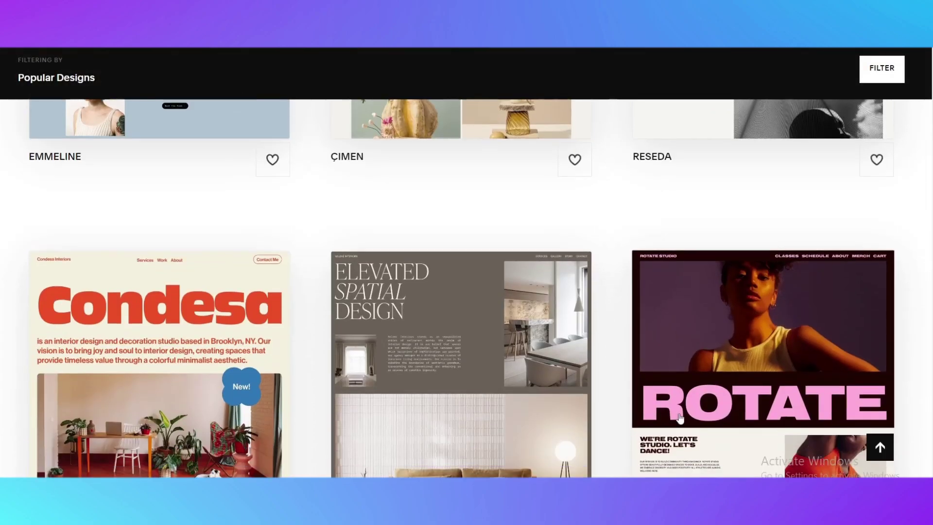
{"action": "scroll", "coordinate": [688, 467], "scroll_direction": "down", "scroll_amount": 5}
{"action": "scroll", "coordinate": [444, 244], "scroll_direction": "up", "scroll_amount": 8}
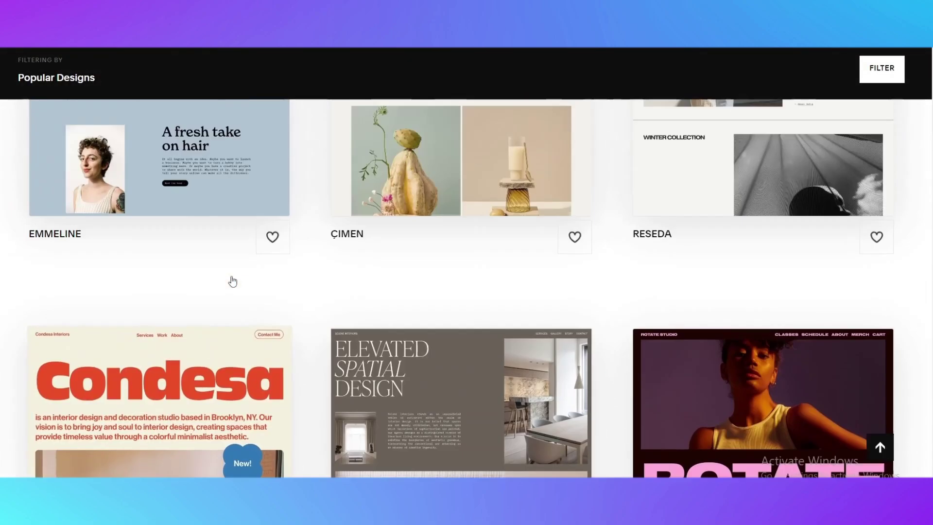
{"action": "scroll", "coordinate": [233, 281], "scroll_direction": "up", "scroll_amount": 10}
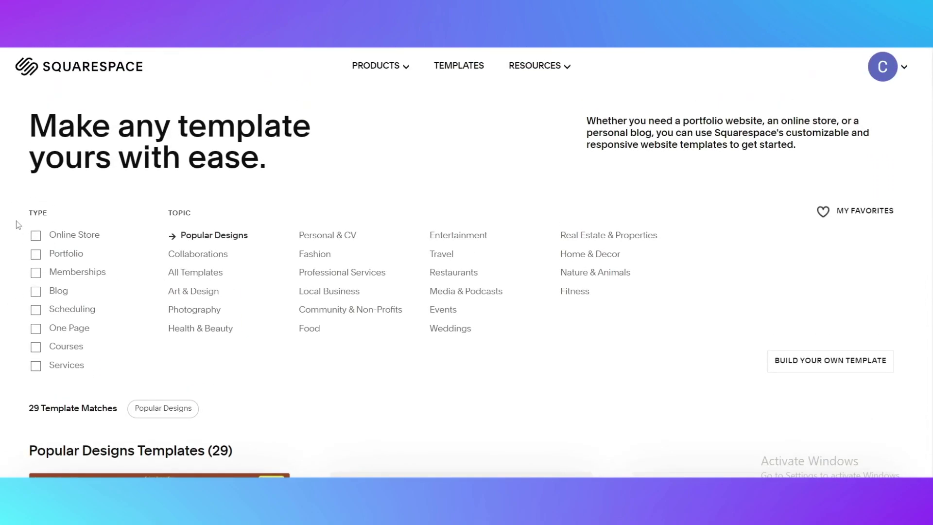
{"action": "left_click_drag", "start_coordinate": [26, 214], "coordinate": [76, 216]}
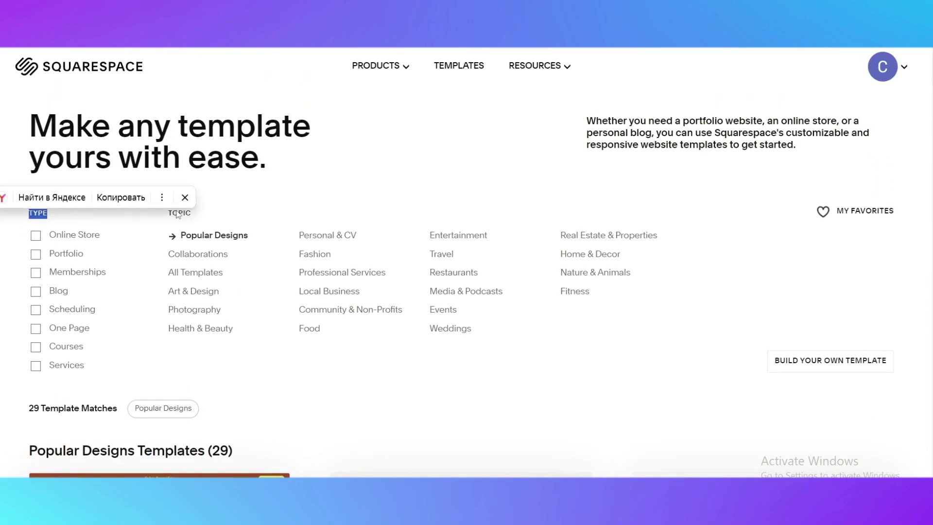
{"action": "left_click_drag", "start_coordinate": [163, 217], "coordinate": [218, 215]}
{"action": "left_click", "coordinate": [303, 209]}
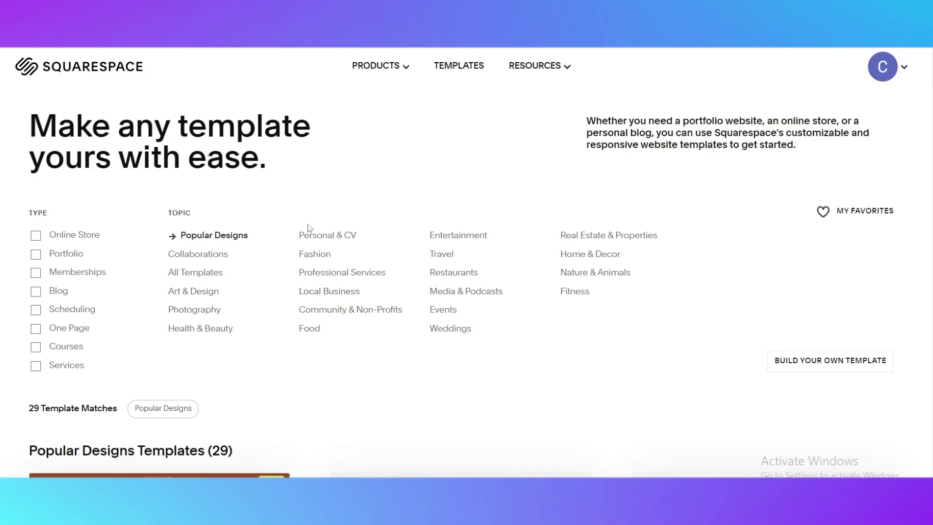
{"action": "scroll", "coordinate": [453, 351], "scroll_direction": "down", "scroll_amount": 3}
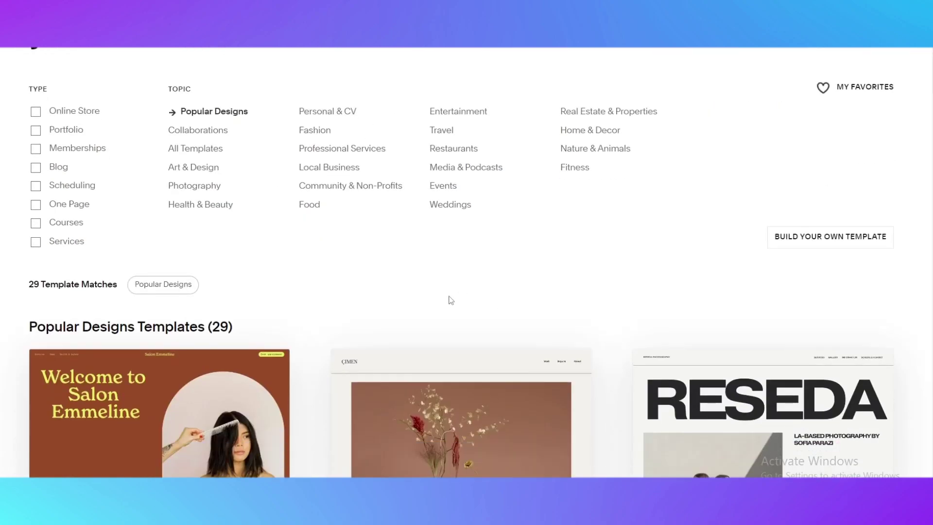
{"action": "scroll", "coordinate": [36, 243], "scroll_direction": "up", "scroll_amount": 3}
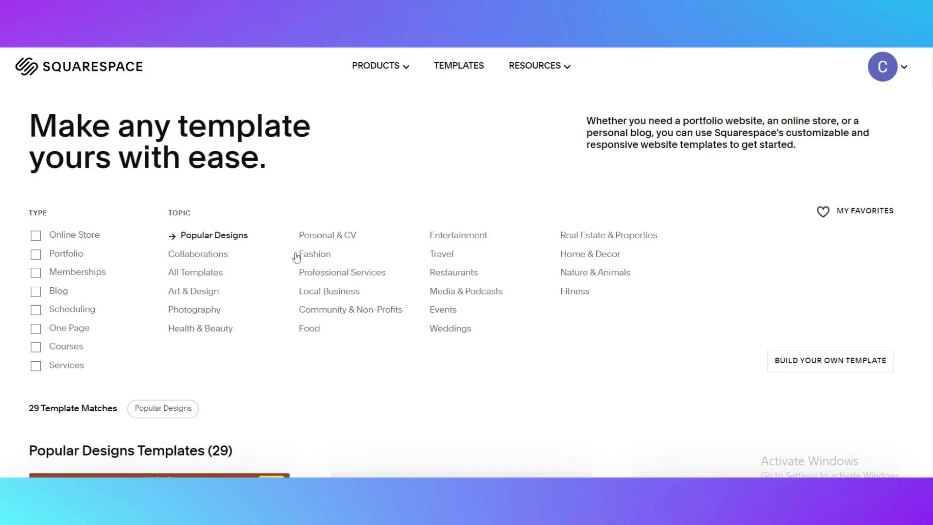
- Filter the templates to Online Store type and the Home & Decor topic
{"action": "left_click", "coordinate": [66, 235]}
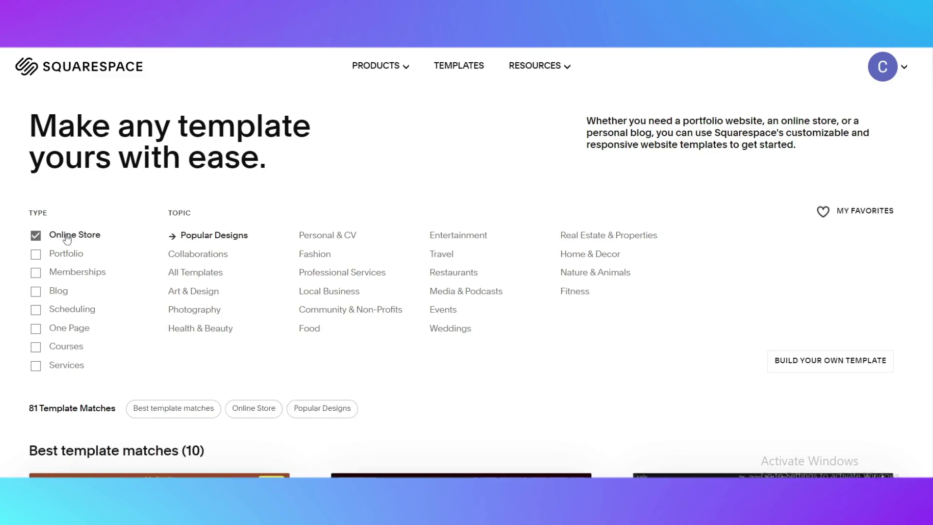
{"action": "left_click", "coordinate": [586, 258]}
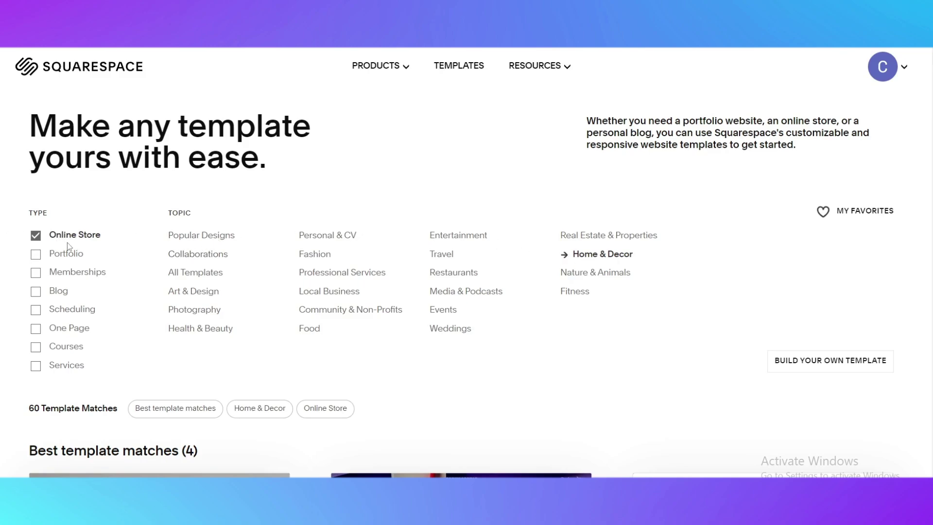
{"action": "scroll", "coordinate": [152, 371], "scroll_direction": "down", "scroll_amount": 3}
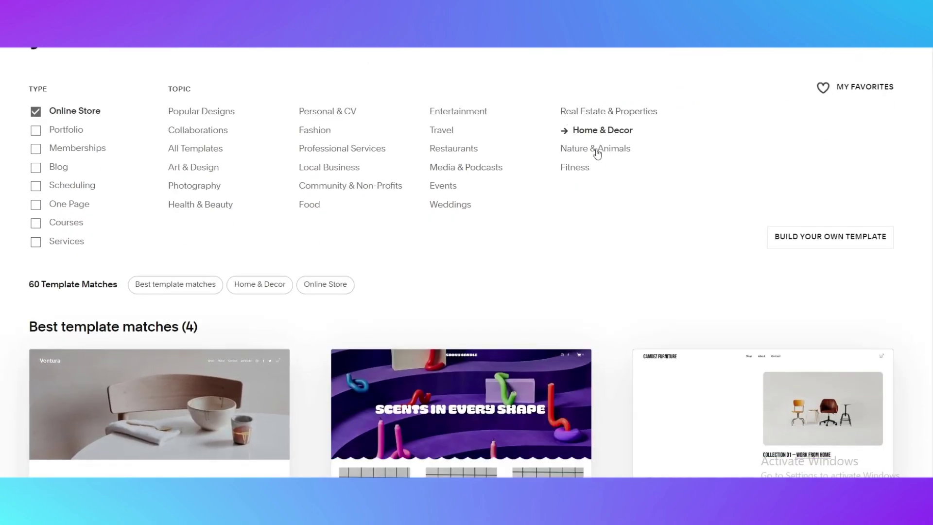
{"action": "double_click", "coordinate": [189, 325]}
{"action": "left_click", "coordinate": [285, 338]}
- Look through the 60 matching templates, including Ventura, Soony and Camdez
{"action": "scroll", "coordinate": [152, 295], "scroll_direction": "down", "scroll_amount": 4}
{"action": "scroll", "coordinate": [146, 275], "scroll_direction": "down", "scroll_amount": 2}
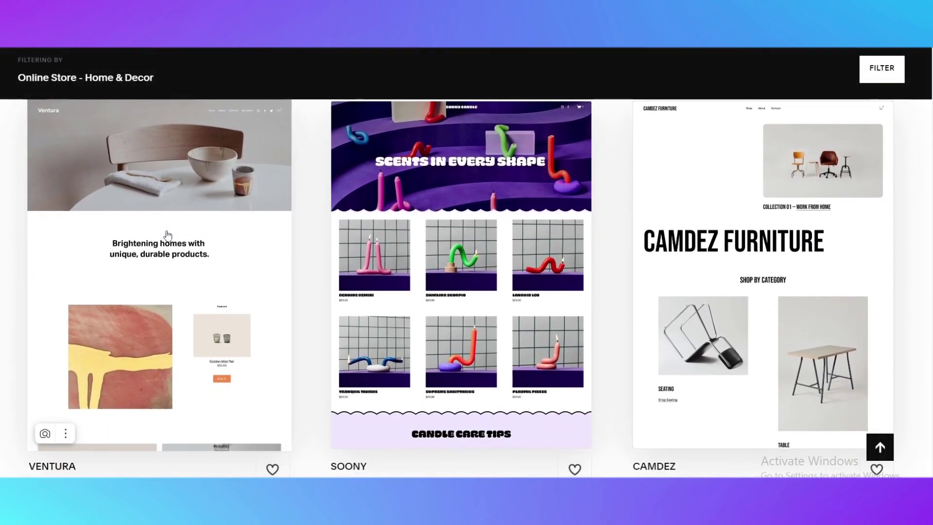
{"action": "scroll", "coordinate": [167, 235], "scroll_direction": "up", "scroll_amount": 6}
{"action": "scroll", "coordinate": [463, 214], "scroll_direction": "down", "scroll_amount": 3}
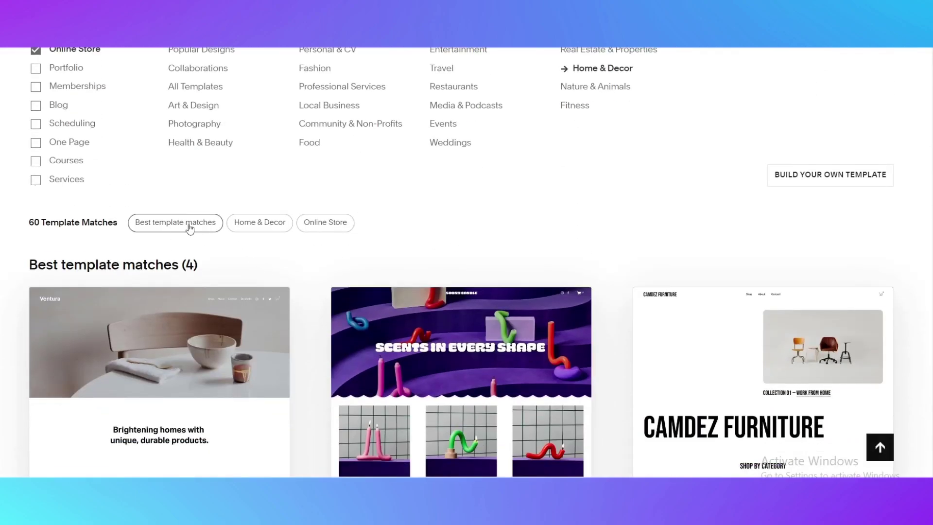
{"action": "scroll", "coordinate": [180, 227], "scroll_direction": "down", "scroll_amount": 3}
{"action": "scroll", "coordinate": [221, 170], "scroll_direction": "down", "scroll_amount": 5}
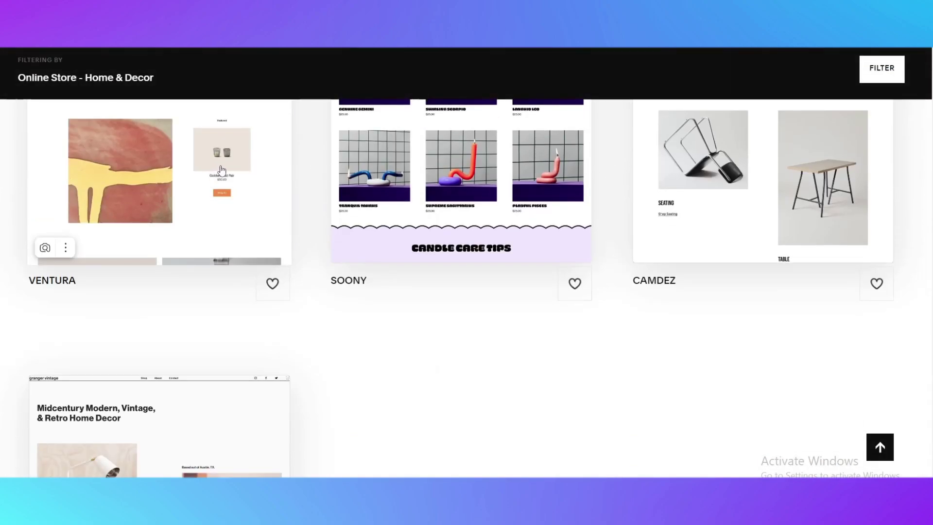
{"action": "scroll", "coordinate": [222, 170], "scroll_direction": "up", "scroll_amount": 3}
{"action": "scroll", "coordinate": [214, 213], "scroll_direction": "down", "scroll_amount": 12}
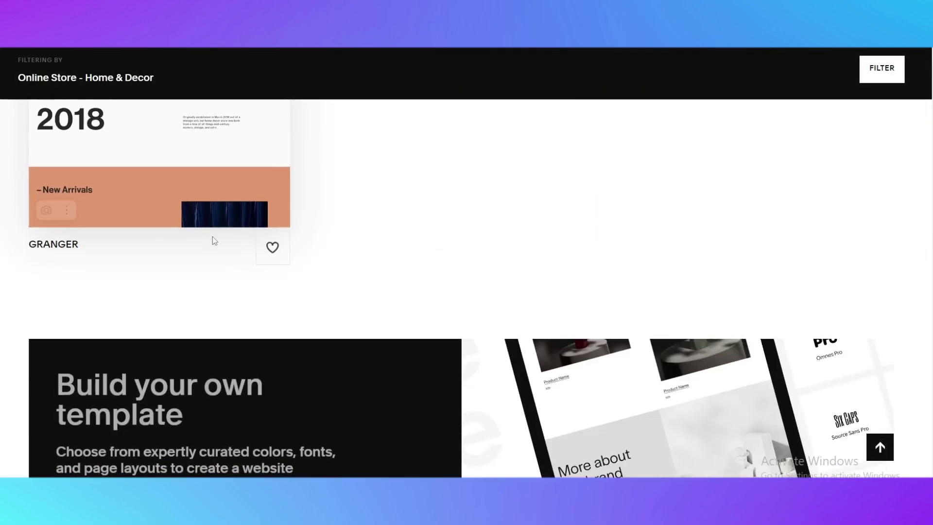
{"action": "scroll", "coordinate": [212, 241], "scroll_direction": "down", "scroll_amount": 10}
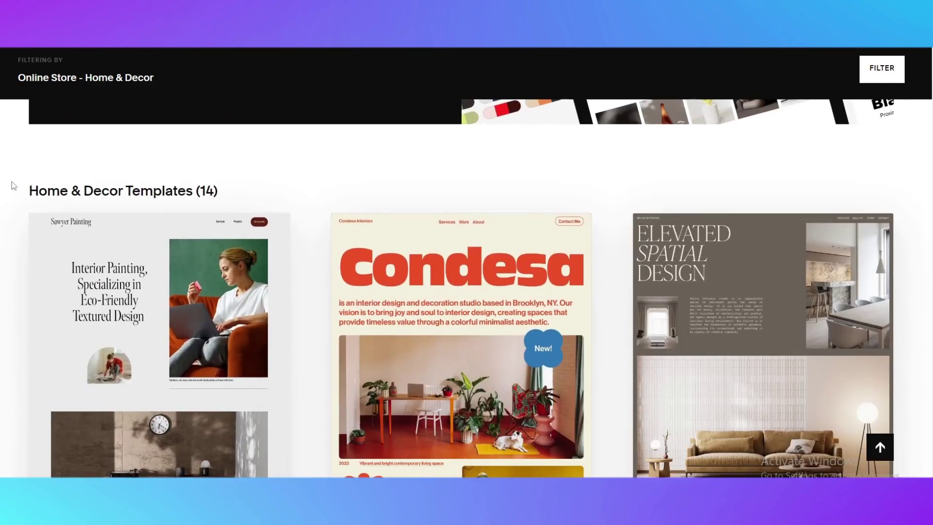
{"action": "scroll", "coordinate": [188, 148], "scroll_direction": "down", "scroll_amount": 4}
{"action": "scroll", "coordinate": [543, 263], "scroll_direction": "up", "scroll_amount": 6}
{"action": "scroll", "coordinate": [503, 293], "scroll_direction": "down", "scroll_amount": 5}
{"action": "scroll", "coordinate": [503, 293], "scroll_direction": "up", "scroll_amount": 15}
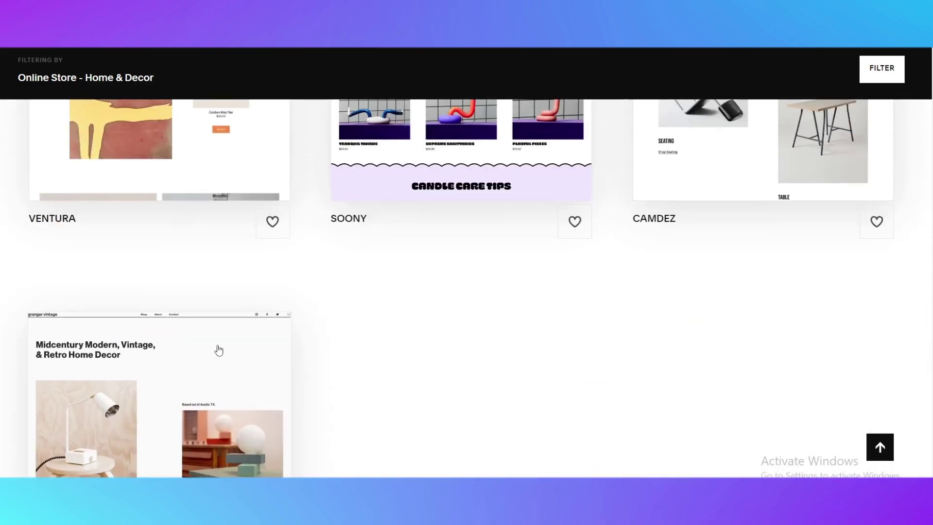
{"action": "scroll", "coordinate": [627, 311], "scroll_direction": "up", "scroll_amount": 3}
{"action": "scroll", "coordinate": [627, 311], "scroll_direction": "down", "scroll_amount": 1}
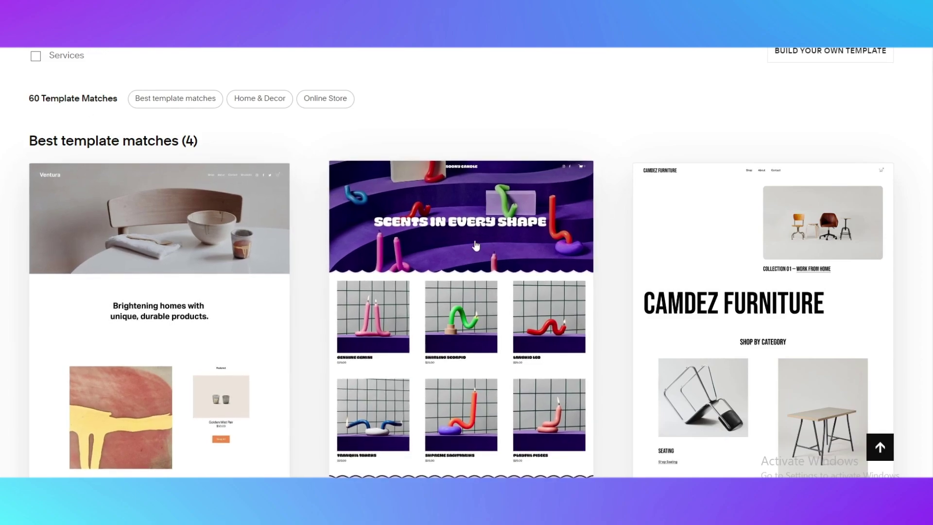
{"action": "scroll", "coordinate": [476, 245], "scroll_direction": "down", "scroll_amount": 3}
{"action": "scroll", "coordinate": [487, 220], "scroll_direction": "up", "scroll_amount": 4}
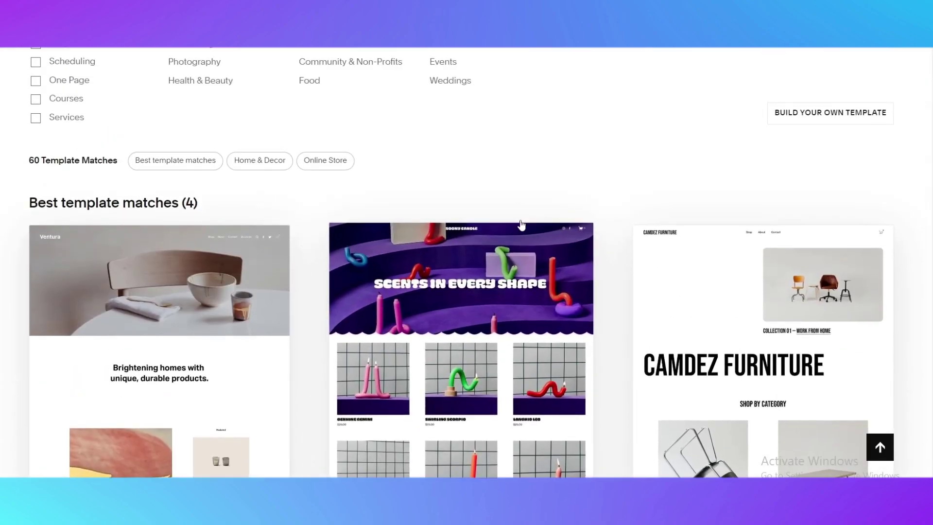
{"action": "scroll", "coordinate": [496, 321], "scroll_direction": "down", "scroll_amount": 3}
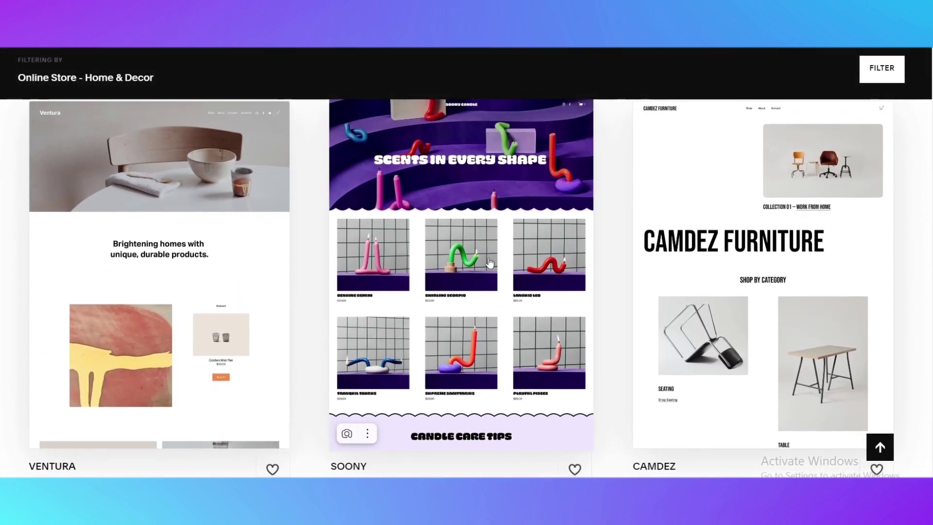
- Preview the Soony template and apply the pink-and-lavender preset, the first in row four of Sample Color Presets
{"action": "left_click", "coordinate": [536, 233]}
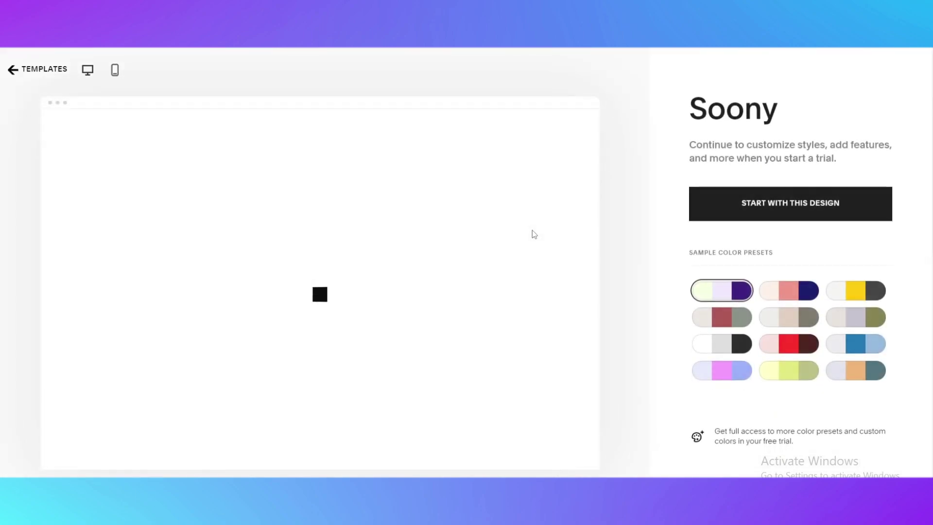
{"action": "scroll", "coordinate": [311, 206], "scroll_direction": "down", "scroll_amount": 3}
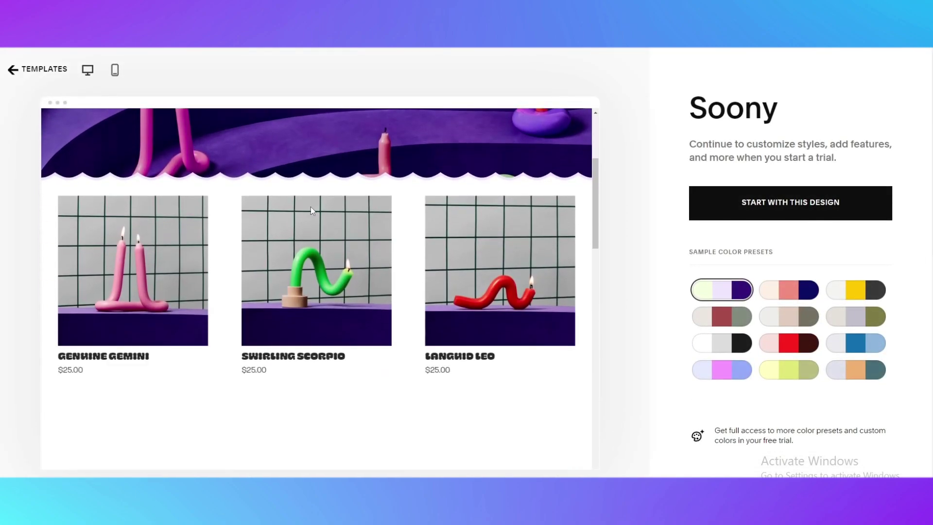
{"action": "scroll", "coordinate": [310, 206], "scroll_direction": "down", "scroll_amount": 2}
{"action": "scroll", "coordinate": [319, 199], "scroll_direction": "up", "scroll_amount": 4}
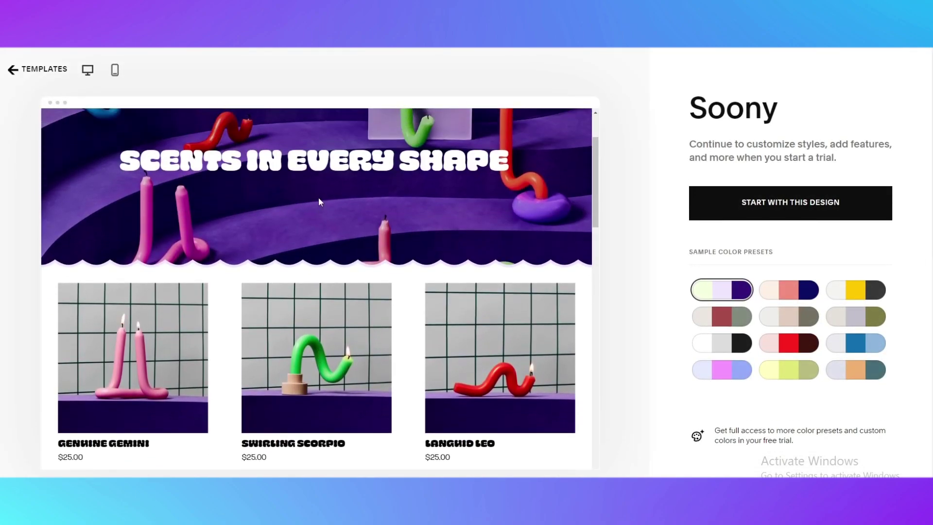
{"action": "scroll", "coordinate": [319, 198], "scroll_direction": "up", "scroll_amount": 2}
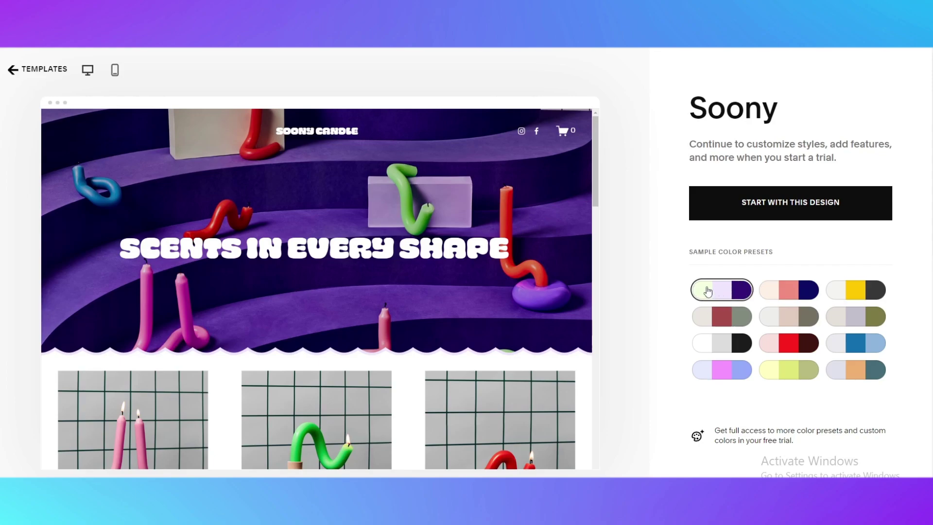
{"action": "scroll", "coordinate": [413, 281], "scroll_direction": "down", "scroll_amount": 5}
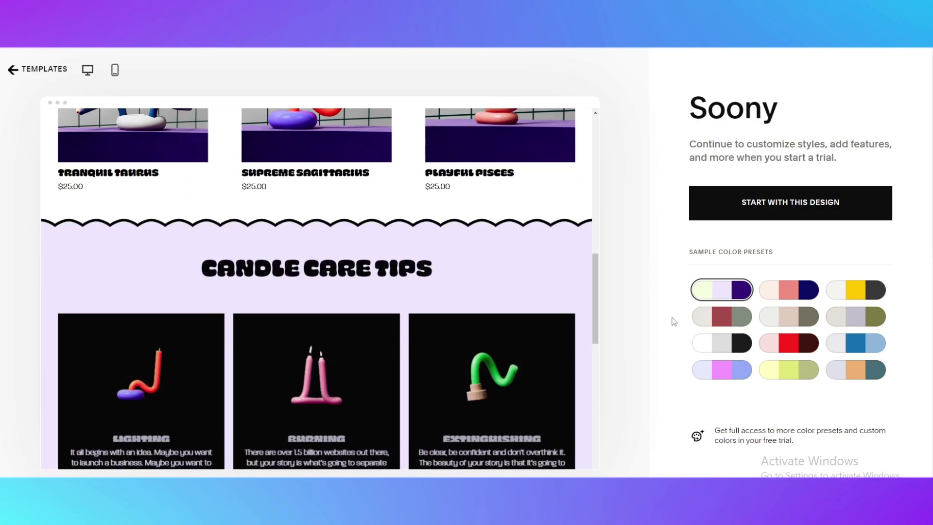
{"action": "left_click", "coordinate": [721, 369]}
{"action": "scroll", "coordinate": [496, 273], "scroll_direction": "down", "scroll_amount": 5}
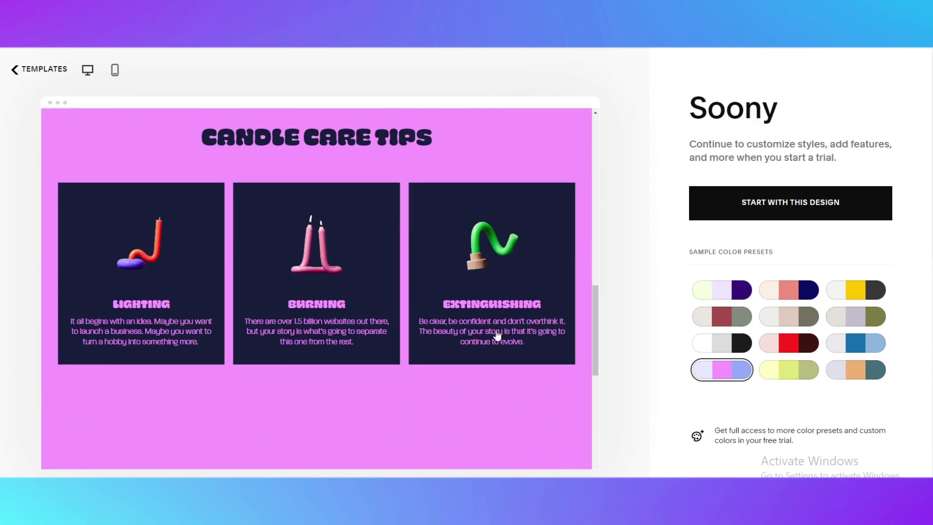
{"action": "scroll", "coordinate": [433, 343], "scroll_direction": "down", "scroll_amount": 3}
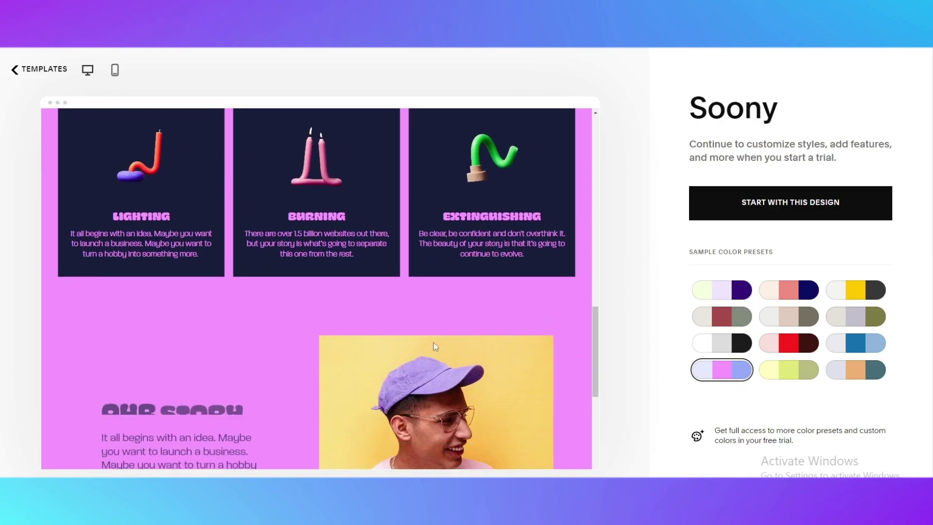
{"action": "scroll", "coordinate": [433, 342], "scroll_direction": "up", "scroll_amount": 15}
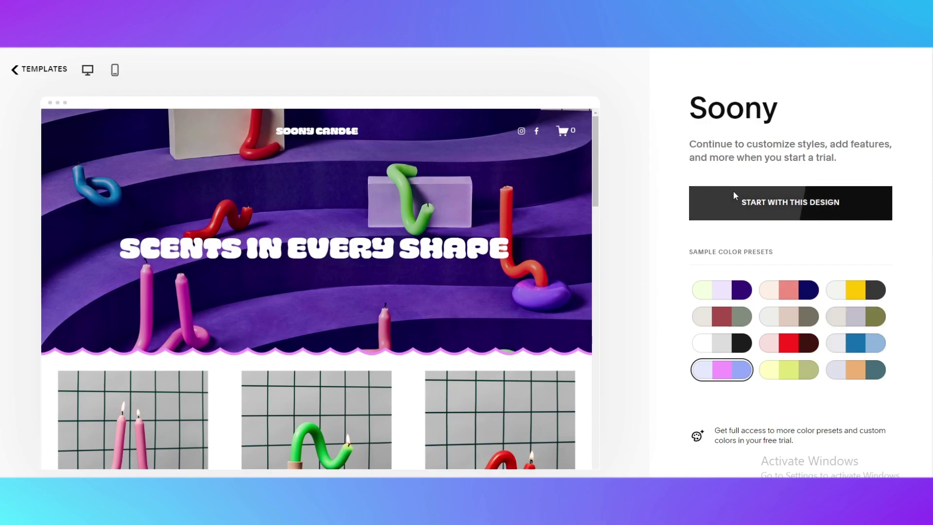
- Start a site from the Soony design named 'Best Candles in the World'
{"action": "left_click", "coordinate": [763, 207]}
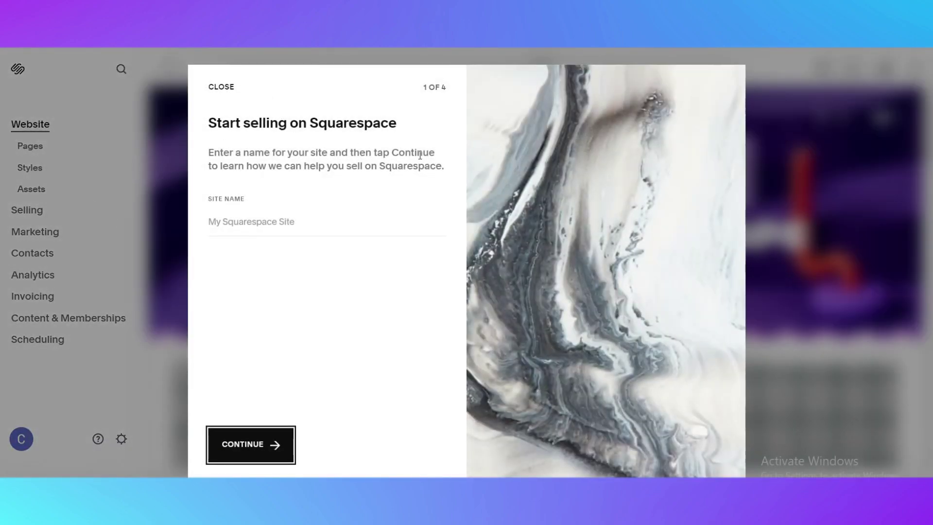
{"action": "left_click", "coordinate": [298, 221]}
{"action": "left_click", "coordinate": [228, 260]}
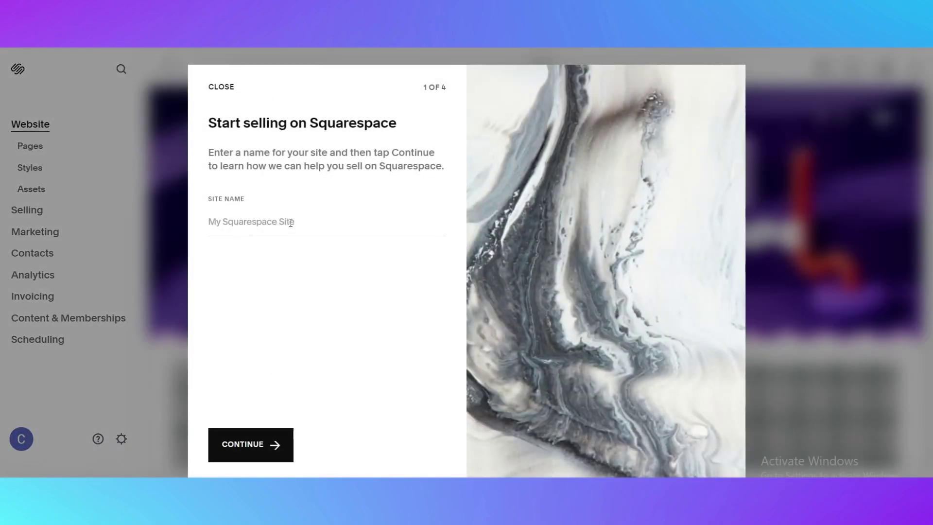
{"action": "left_click", "coordinate": [292, 220]}
{"action": "left_click", "coordinate": [249, 211]}
{"action": "left_click", "coordinate": [252, 218]}
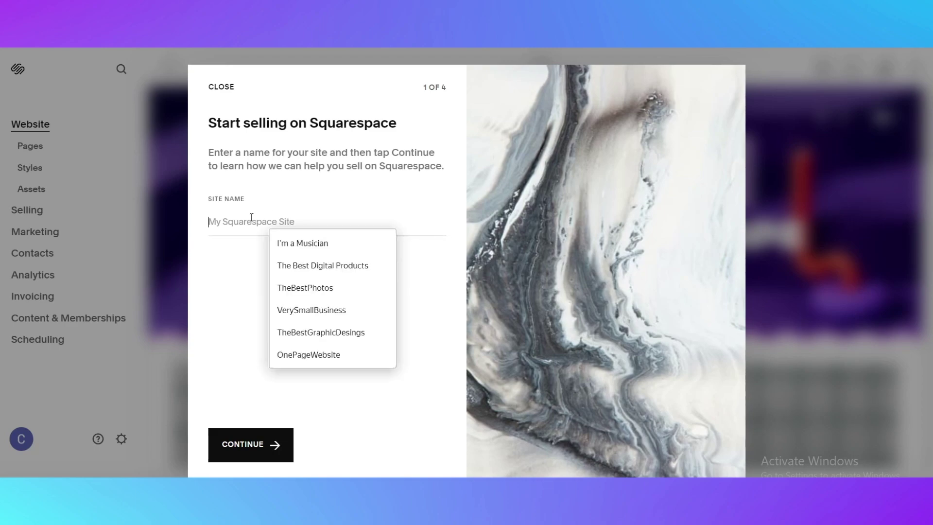
{"action": "type", "text": "Best Candles in the world"}
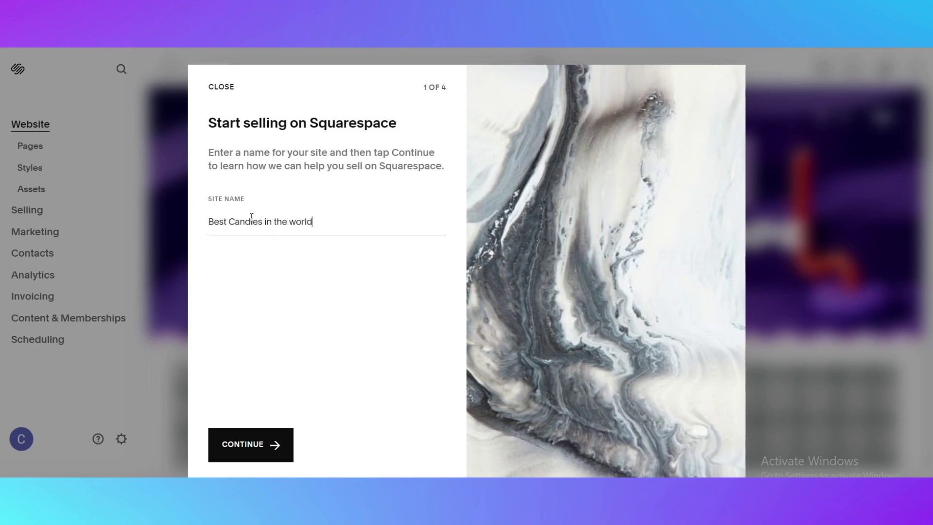
{"action": "left_click", "coordinate": [250, 447]}
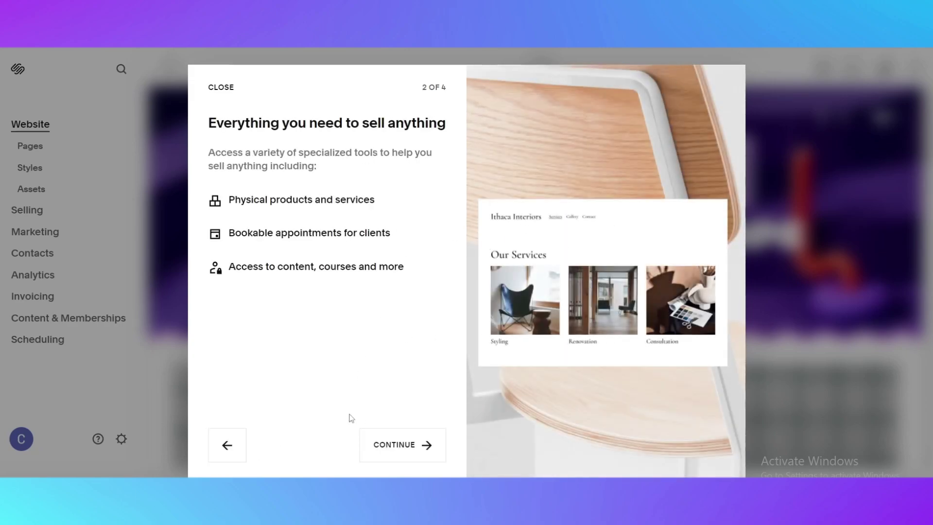
- Step through the remaining selling introduction screens and close it
{"action": "left_click", "coordinate": [398, 444]}
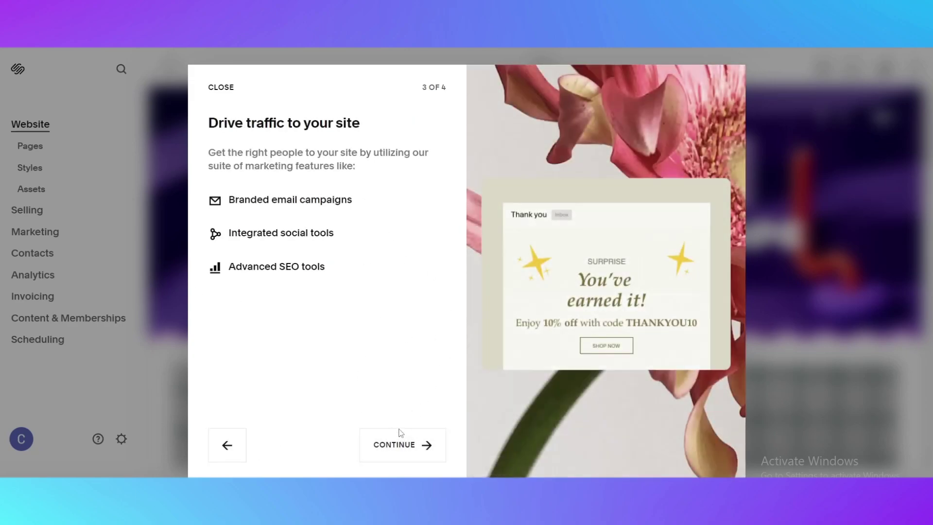
{"action": "left_click", "coordinate": [399, 435]}
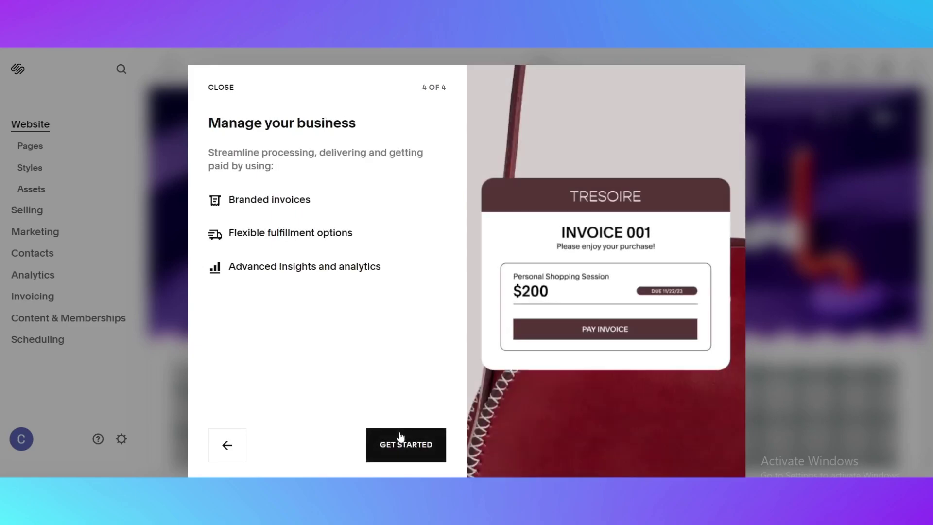
{"action": "left_click", "coordinate": [223, 89]}
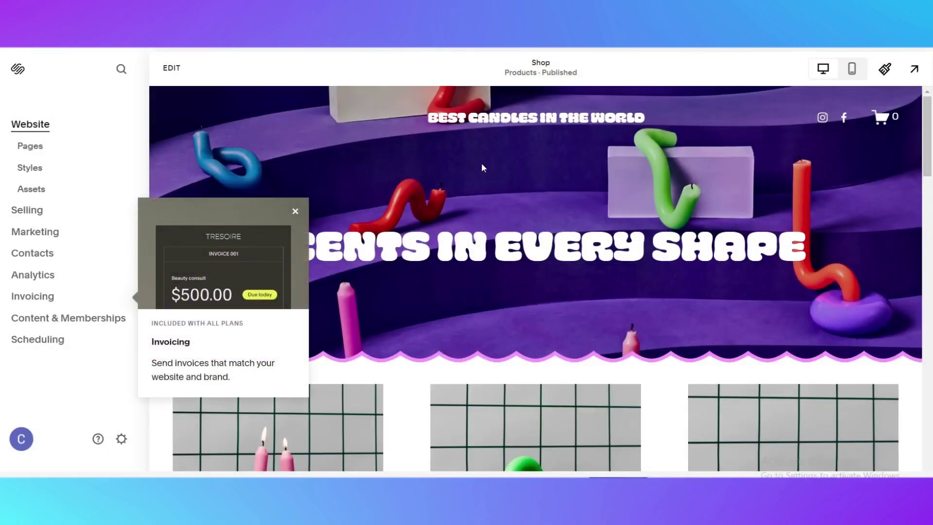
- Dismiss the Invoicing tip, review the Shop page in mobile view, then switch back to desktop
{"action": "left_click", "coordinate": [295, 211]}
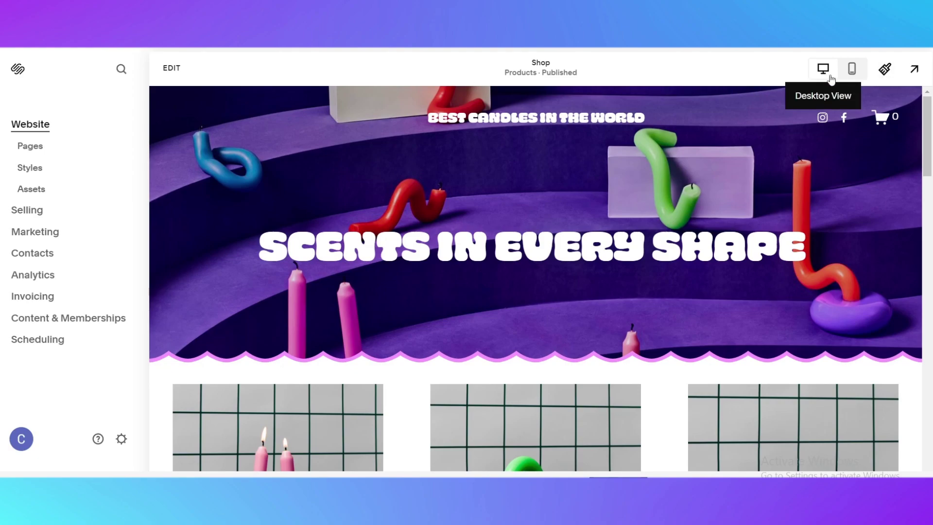
{"action": "left_click", "coordinate": [850, 74]}
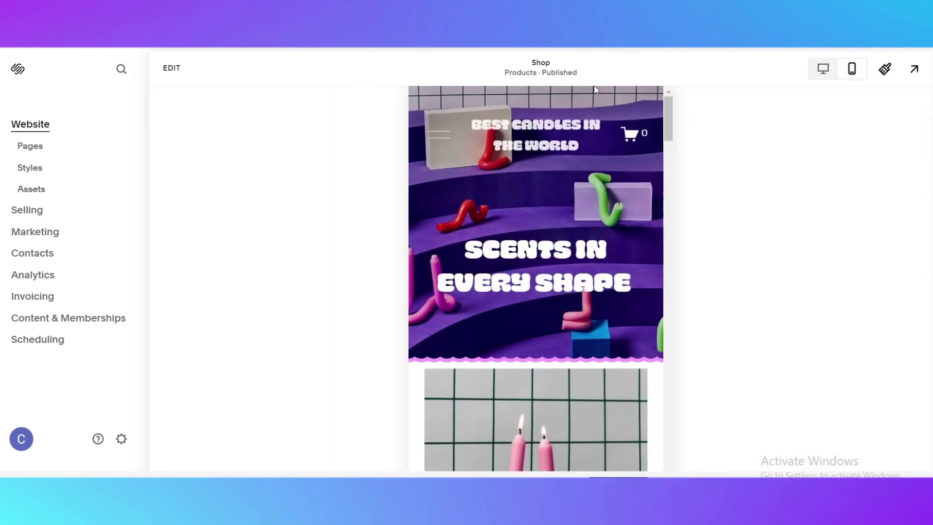
{"action": "scroll", "coordinate": [591, 313], "scroll_direction": "down", "scroll_amount": 5}
{"action": "scroll", "coordinate": [552, 284], "scroll_direction": "down", "scroll_amount": 10}
{"action": "scroll", "coordinate": [552, 283], "scroll_direction": "down", "scroll_amount": 10}
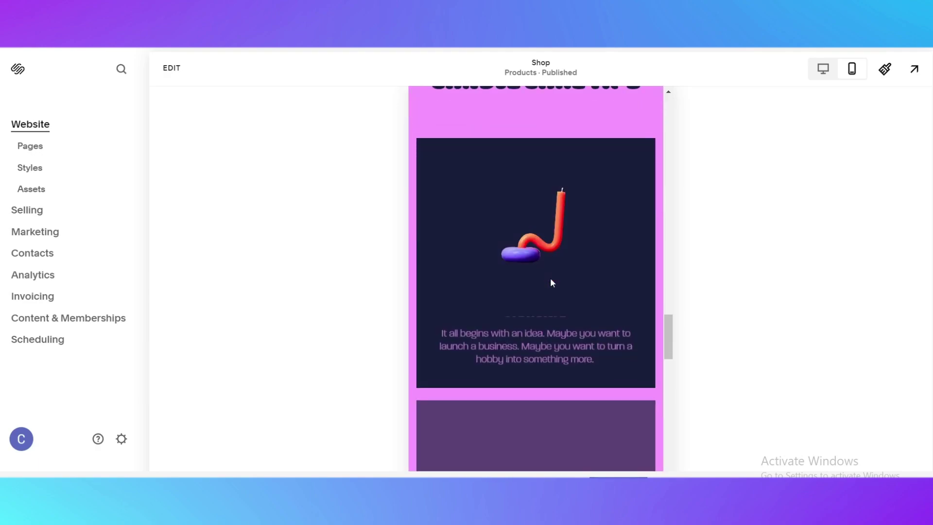
{"action": "scroll", "coordinate": [551, 278], "scroll_direction": "down", "scroll_amount": 10}
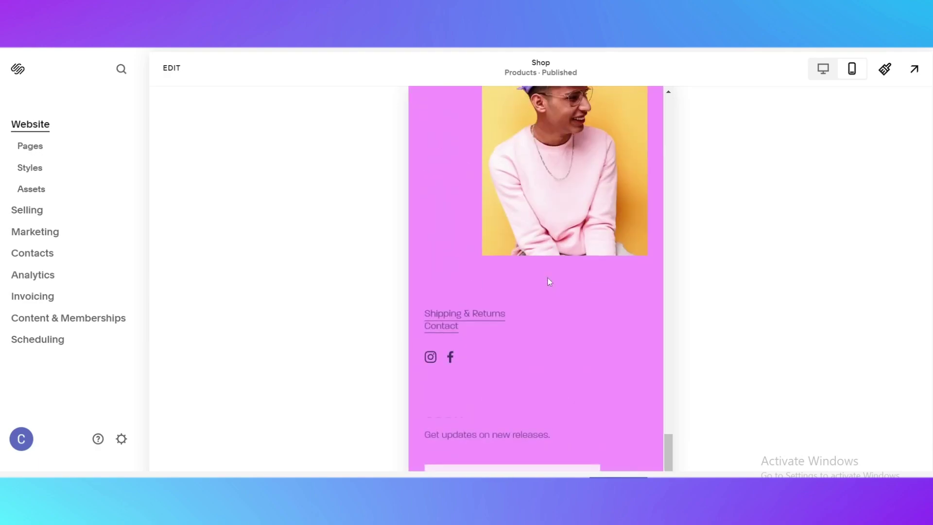
{"action": "scroll", "coordinate": [571, 293], "scroll_direction": "up", "scroll_amount": 6}
{"action": "scroll", "coordinate": [534, 340], "scroll_direction": "down", "scroll_amount": 5}
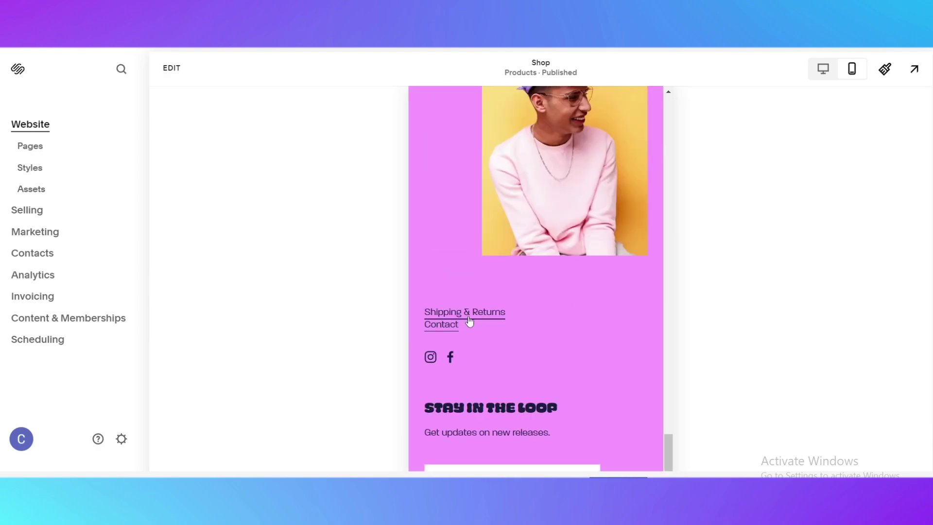
{"action": "scroll", "coordinate": [486, 350], "scroll_direction": "up", "scroll_amount": 20}
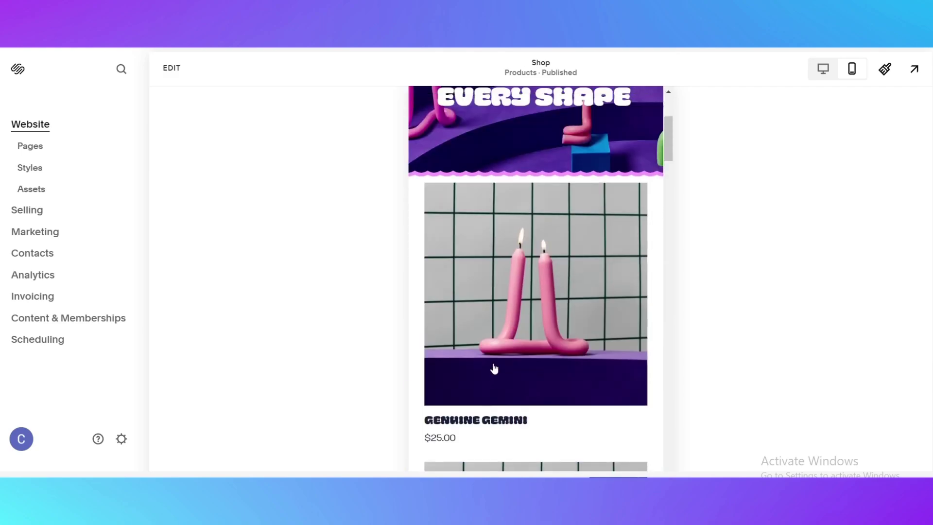
{"action": "left_click", "coordinate": [825, 71]}
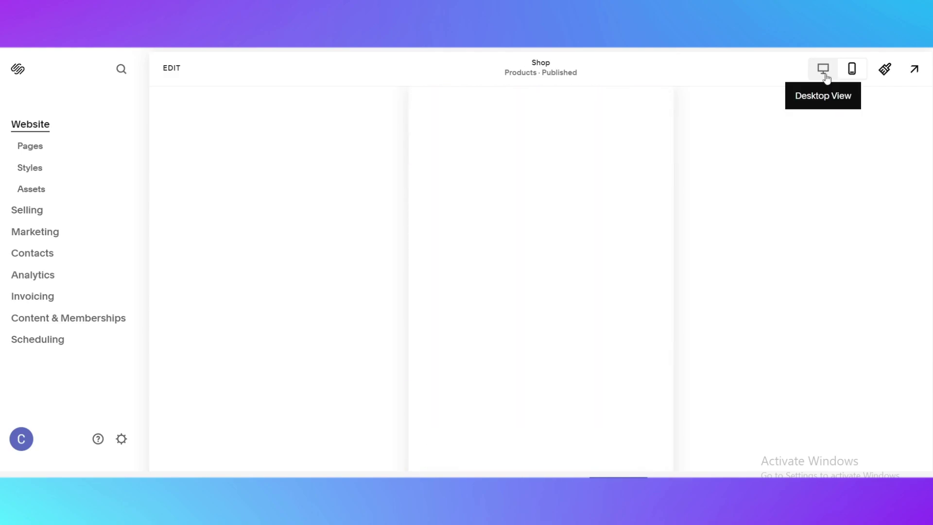
- Scroll through the Shop page sections in the editor, past the RUB 25.00 products, to Candle Care Tips
{"action": "scroll", "coordinate": [629, 156], "scroll_direction": "up", "scroll_amount": 4}
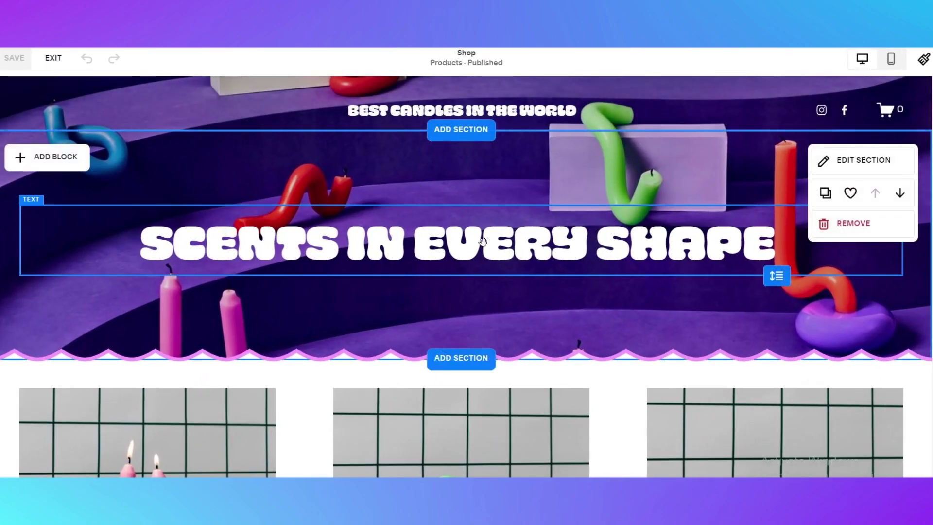
{"action": "scroll", "coordinate": [443, 291], "scroll_direction": "down", "scroll_amount": 9}
{"action": "scroll", "coordinate": [443, 353], "scroll_direction": "up", "scroll_amount": 6}
{"action": "scroll", "coordinate": [444, 353], "scroll_direction": "up", "scroll_amount": 3}
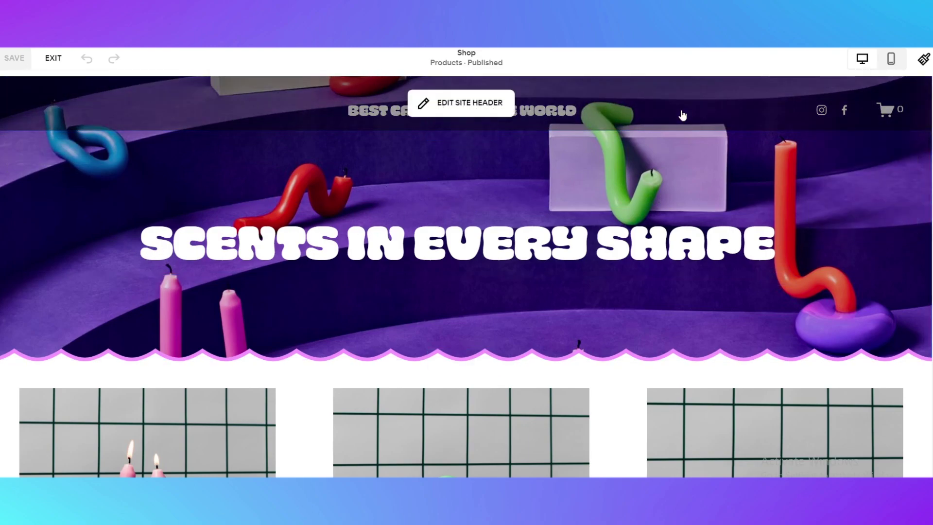
{"action": "scroll", "coordinate": [351, 232], "scroll_direction": "down", "scroll_amount": 15}
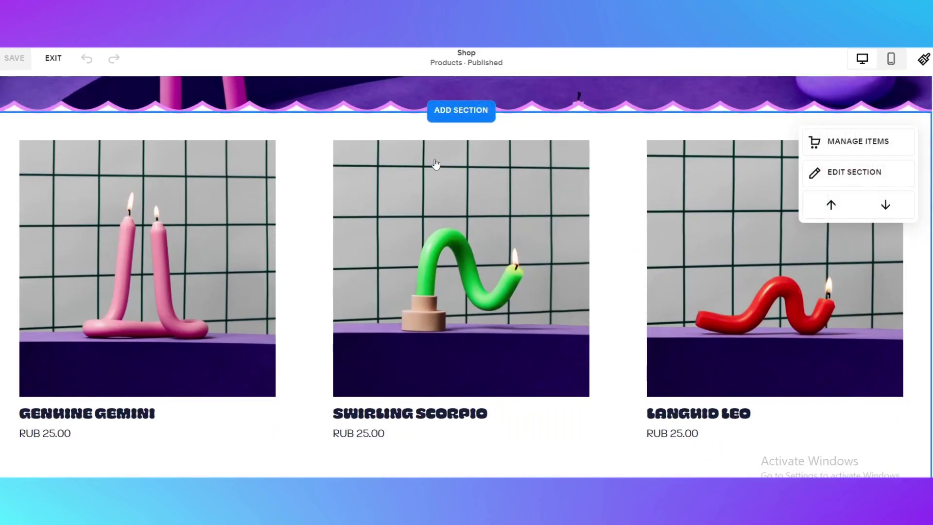
{"action": "scroll", "coordinate": [357, 272], "scroll_direction": "down", "scroll_amount": 10}
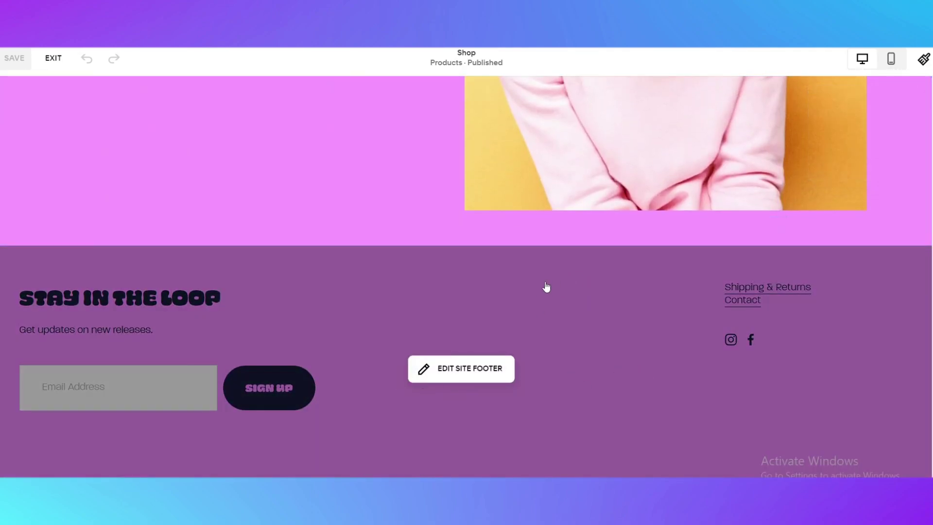
{"action": "scroll", "coordinate": [282, 314], "scroll_direction": "up", "scroll_amount": 15}
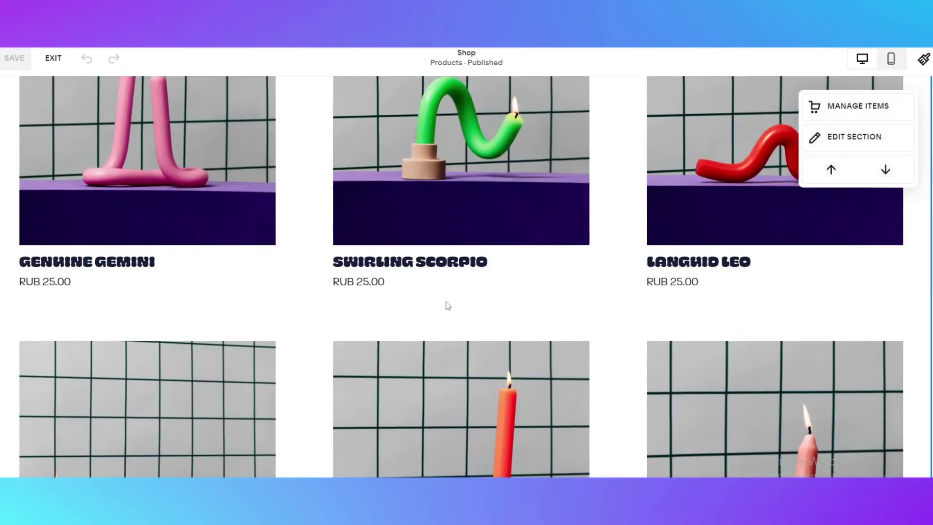
{"action": "scroll", "coordinate": [448, 306], "scroll_direction": "up", "scroll_amount": 5}
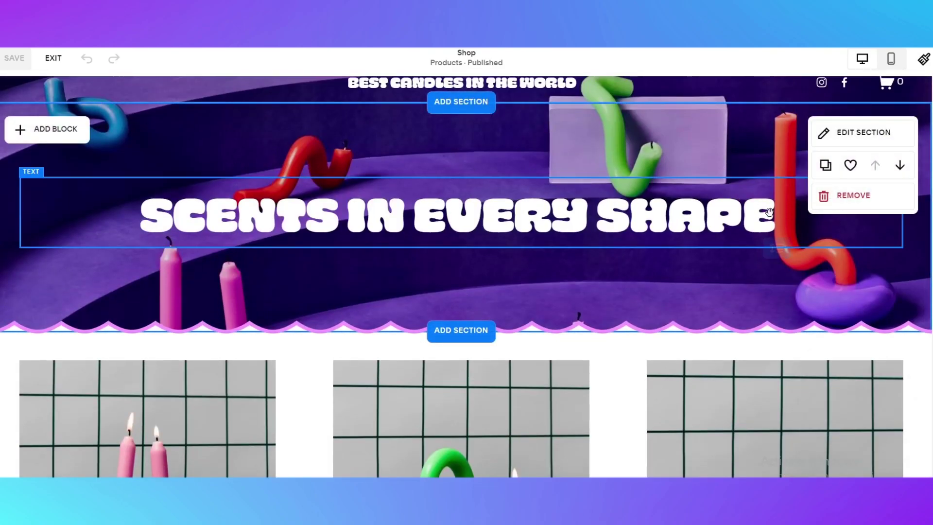
{"action": "scroll", "coordinate": [489, 225], "scroll_direction": "down", "scroll_amount": 7}
{"action": "scroll", "coordinate": [489, 225], "scroll_direction": "down", "scroll_amount": 8}
{"action": "scroll", "coordinate": [531, 231], "scroll_direction": "up", "scroll_amount": 4}
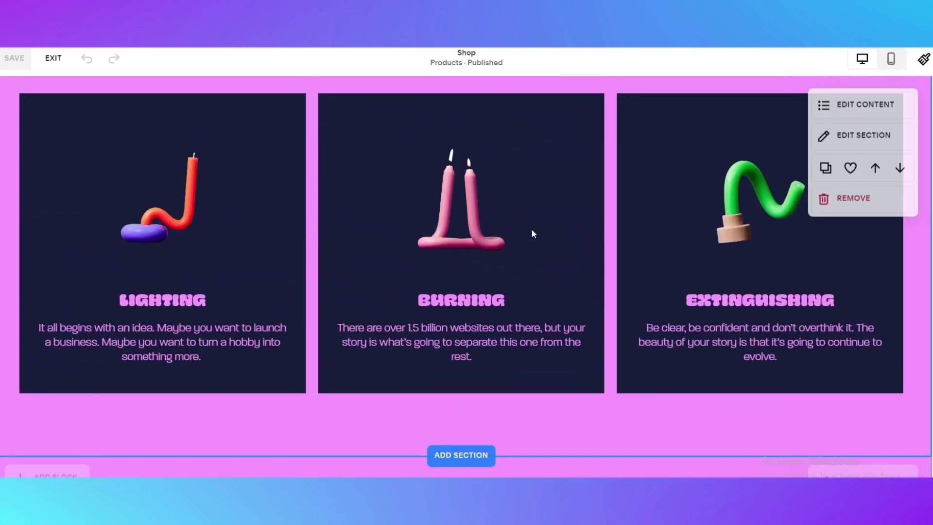
{"action": "scroll", "coordinate": [332, 222], "scroll_direction": "up", "scroll_amount": 2}
{"action": "scroll", "coordinate": [425, 245], "scroll_direction": "down", "scroll_amount": 1}
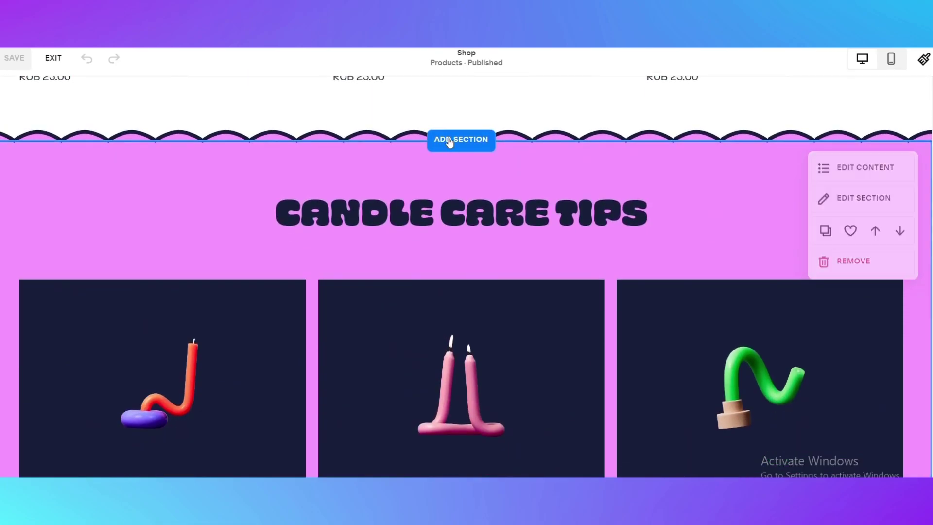
- Remove the Candle Care Tips section from the Shop page
{"action": "left_click", "coordinate": [834, 269]}
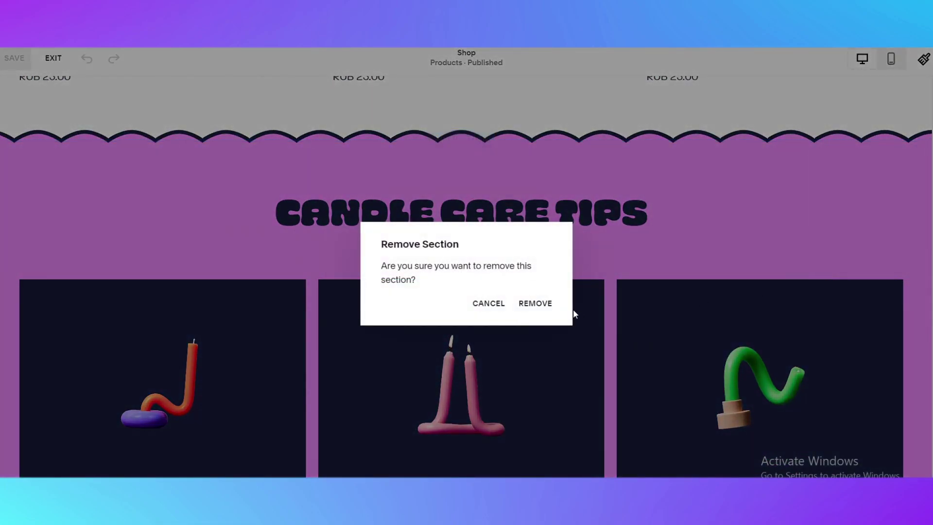
{"action": "left_click", "coordinate": [537, 304]}
{"action": "scroll", "coordinate": [340, 292], "scroll_direction": "up", "scroll_amount": 5}
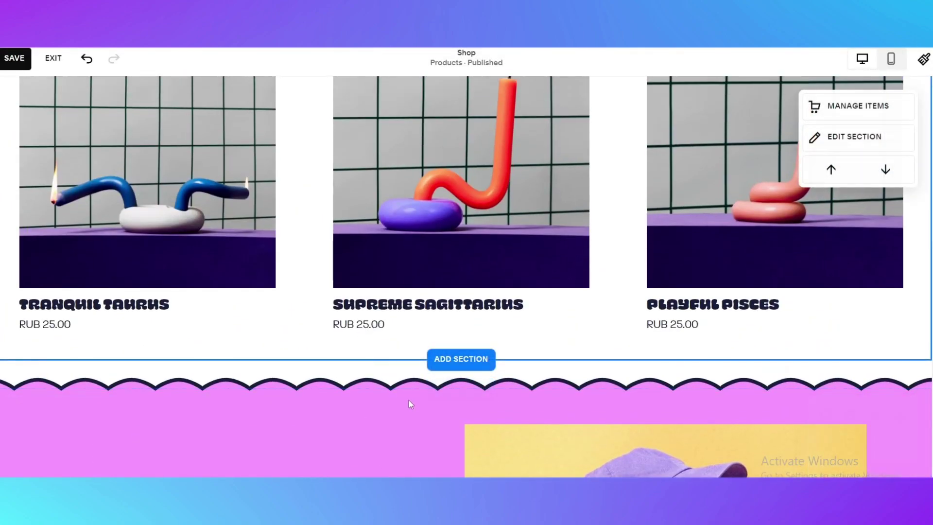
- Add a People section with scrolling team names below the product grid
{"action": "left_click", "coordinate": [455, 365]}
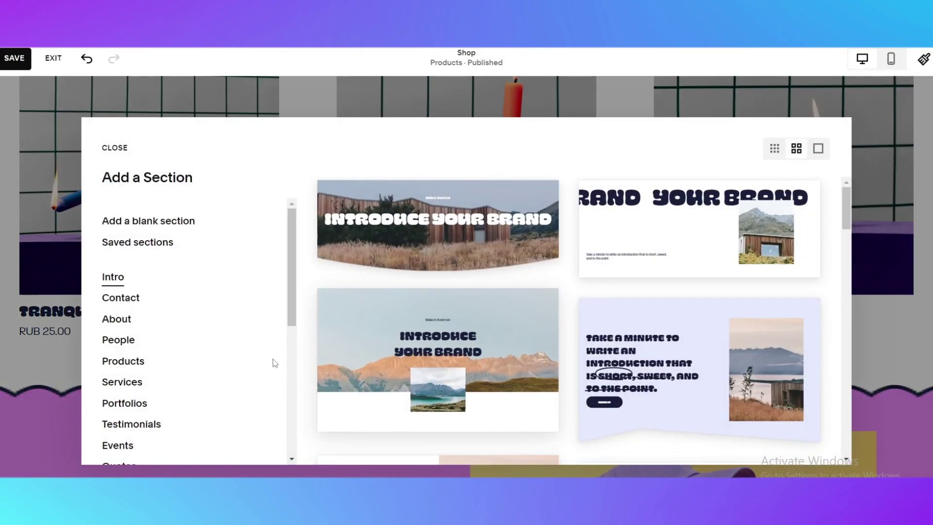
{"action": "scroll", "coordinate": [257, 383], "scroll_direction": "down", "scroll_amount": 3}
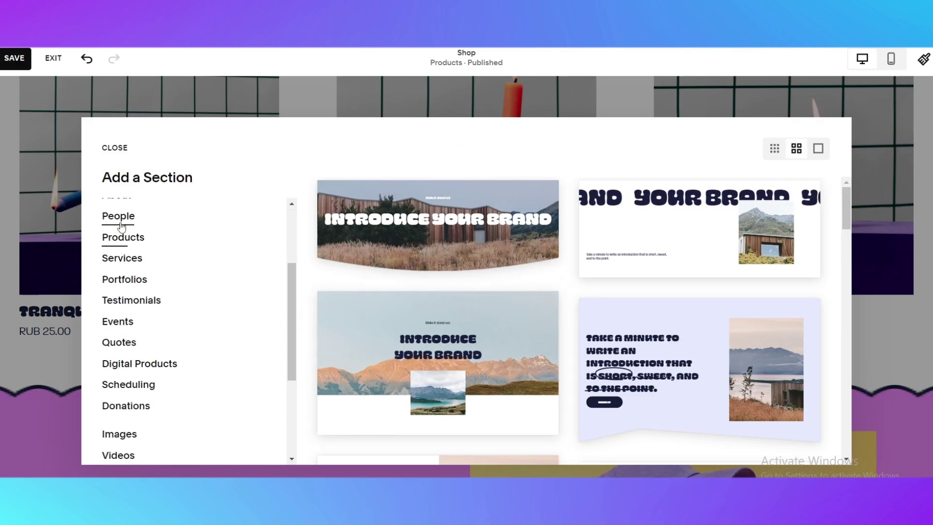
{"action": "left_click", "coordinate": [121, 220]}
{"action": "scroll", "coordinate": [468, 275], "scroll_direction": "down", "scroll_amount": 8}
{"action": "scroll", "coordinate": [577, 290], "scroll_direction": "down", "scroll_amount": 5}
{"action": "scroll", "coordinate": [439, 287], "scroll_direction": "up", "scroll_amount": 3}
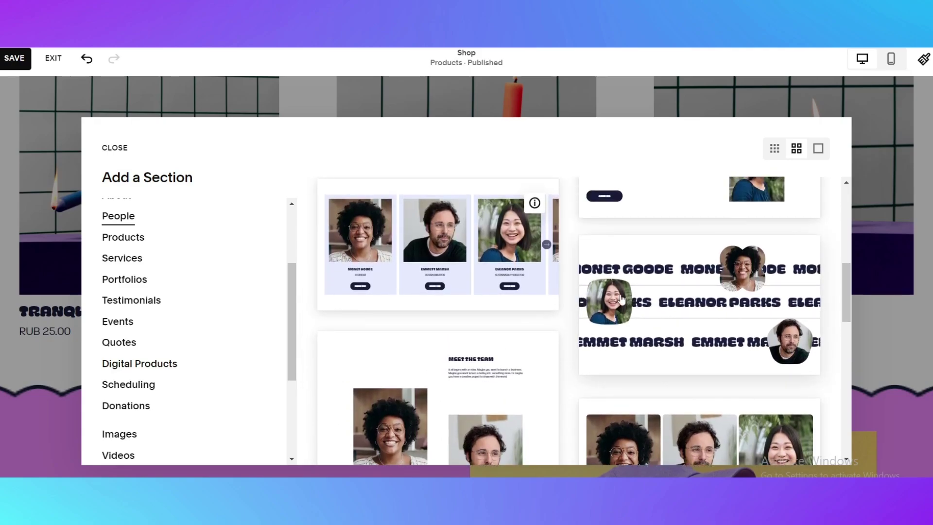
{"action": "scroll", "coordinate": [559, 292], "scroll_direction": "down", "scroll_amount": 5}
{"action": "scroll", "coordinate": [572, 266], "scroll_direction": "down", "scroll_amount": 3}
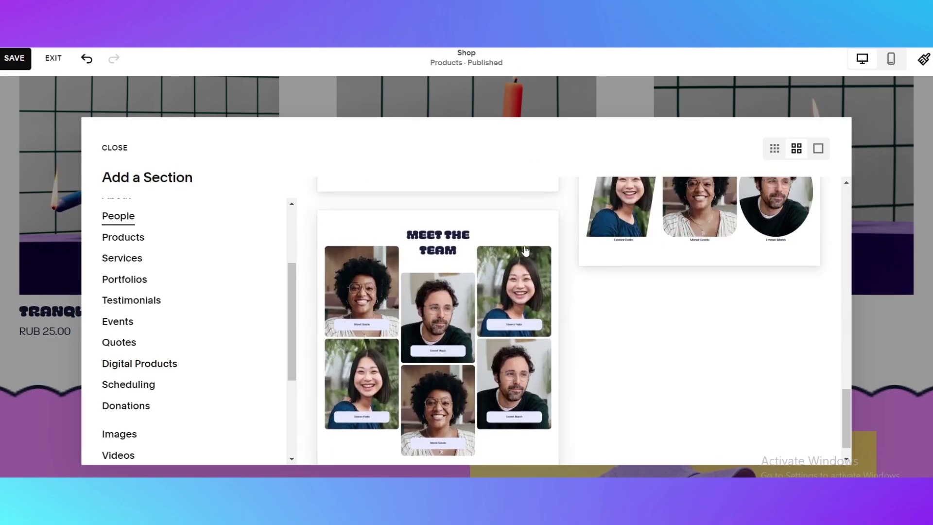
{"action": "scroll", "coordinate": [548, 290], "scroll_direction": "up", "scroll_amount": 8}
{"action": "scroll", "coordinate": [593, 340], "scroll_direction": "down", "scroll_amount": 1}
{"action": "scroll", "coordinate": [631, 316], "scroll_direction": "up", "scroll_amount": 4}
{"action": "scroll", "coordinate": [485, 359], "scroll_direction": "up", "scroll_amount": 4}
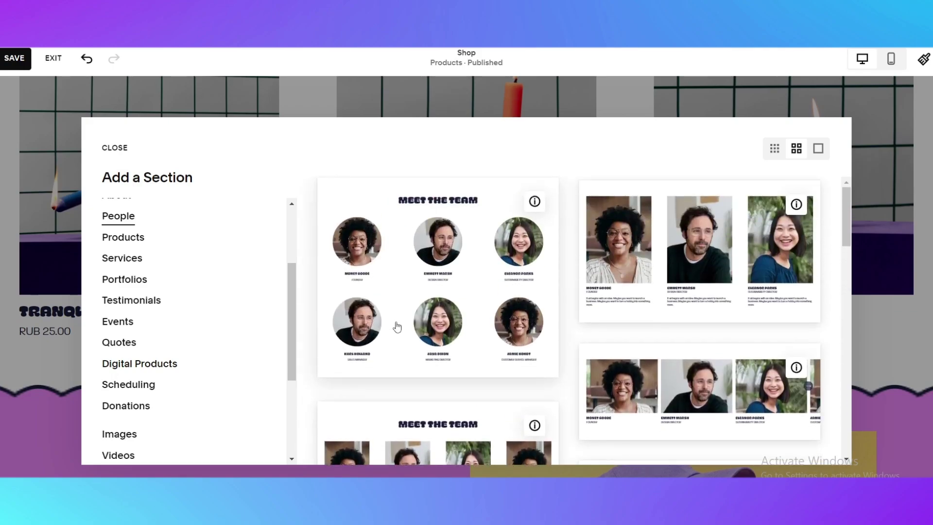
{"action": "scroll", "coordinate": [697, 300], "scroll_direction": "down", "scroll_amount": 5}
{"action": "scroll", "coordinate": [696, 300], "scroll_direction": "down", "scroll_amount": 3}
{"action": "left_click", "coordinate": [697, 300]}
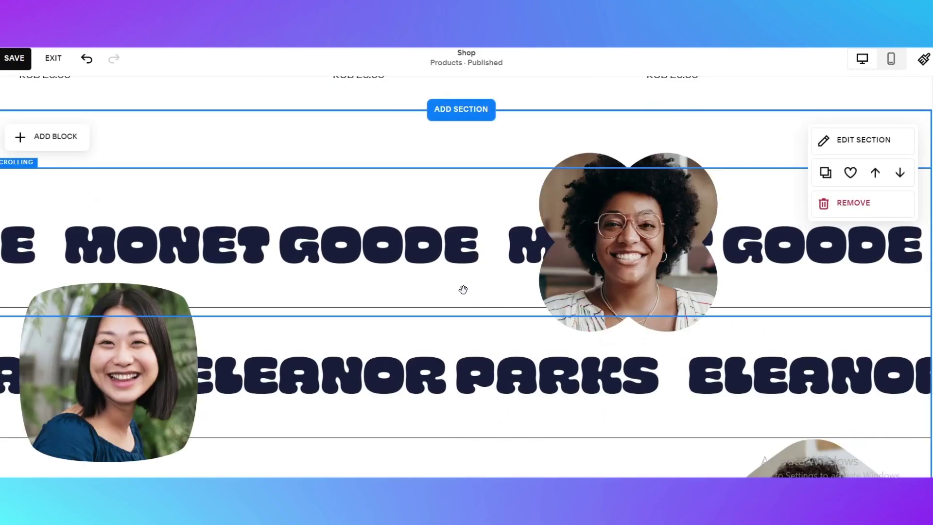
- Open the section's color settings and try the Bright 2 and Darkest 1 themes
{"action": "scroll", "coordinate": [389, 282], "scroll_direction": "up", "scroll_amount": 4}
{"action": "scroll", "coordinate": [346, 254], "scroll_direction": "down", "scroll_amount": 7}
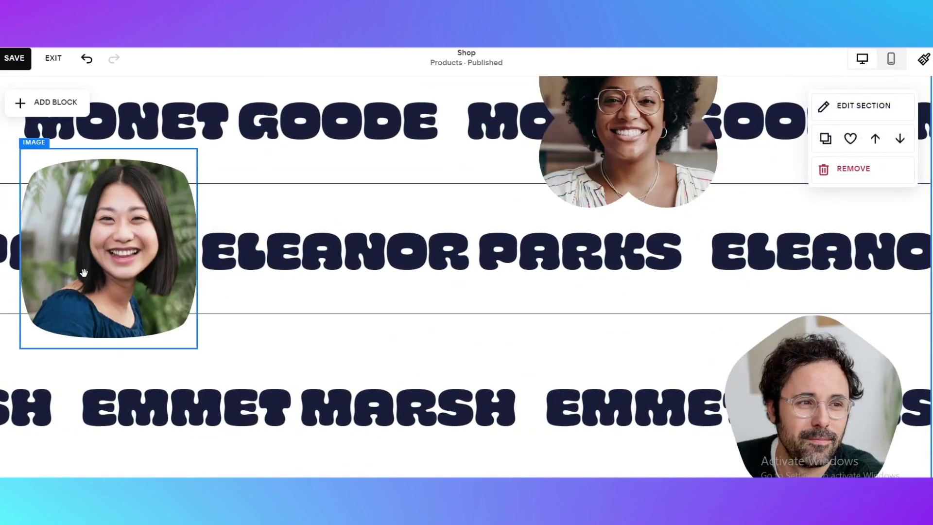
{"action": "scroll", "coordinate": [560, 239], "scroll_direction": "up", "scroll_amount": 3}
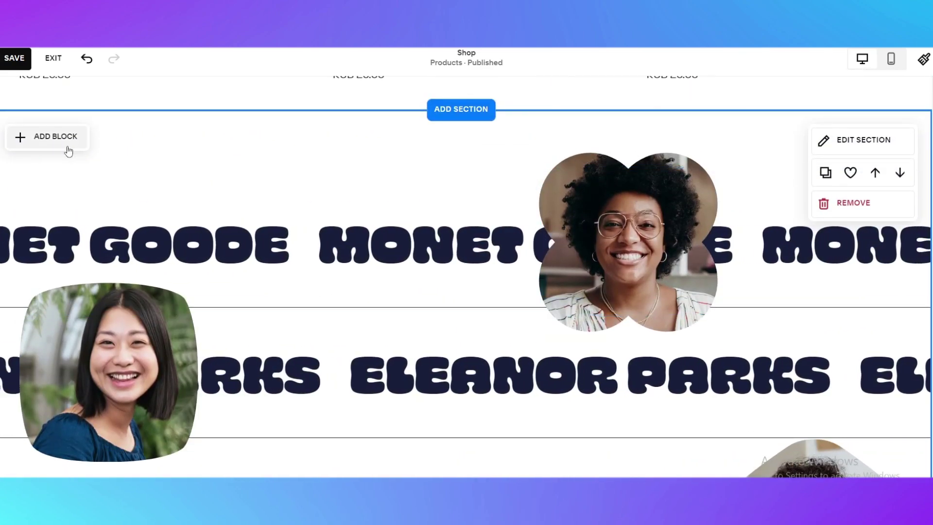
{"action": "left_click", "coordinate": [846, 140]}
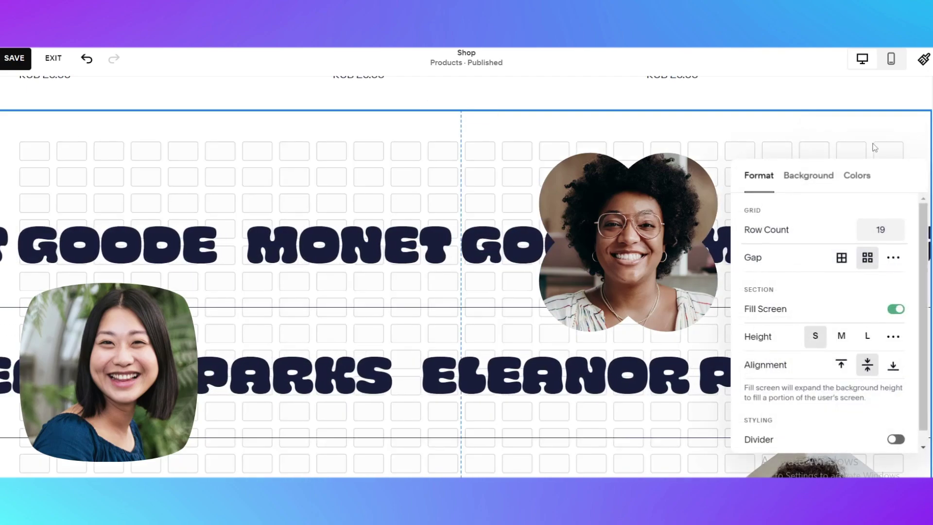
{"action": "left_click", "coordinate": [848, 178]}
{"action": "scroll", "coordinate": [773, 306], "scroll_direction": "down", "scroll_amount": 3}
{"action": "scroll", "coordinate": [570, 332], "scroll_direction": "down", "scroll_amount": 3}
{"action": "left_click", "coordinate": [826, 266]}
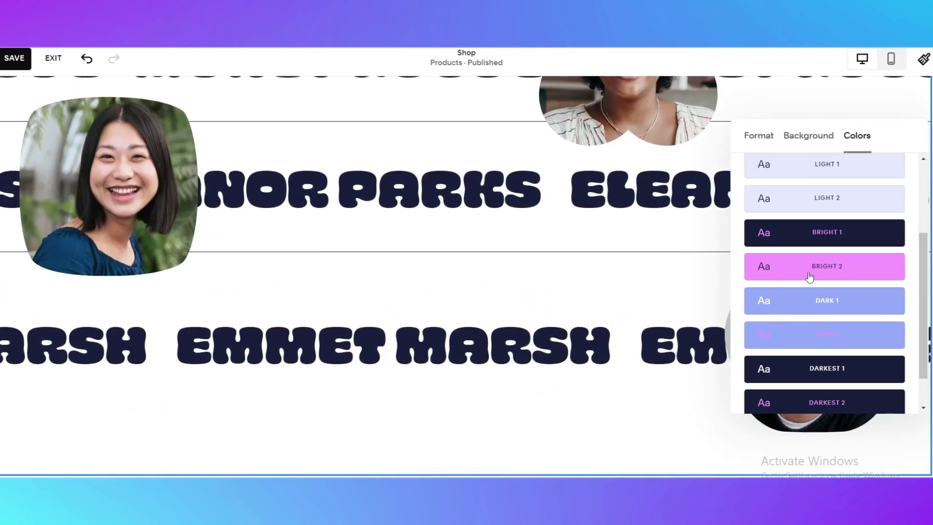
{"action": "scroll", "coordinate": [529, 272], "scroll_direction": "up", "scroll_amount": 8}
{"action": "scroll", "coordinate": [553, 246], "scroll_direction": "down", "scroll_amount": 7}
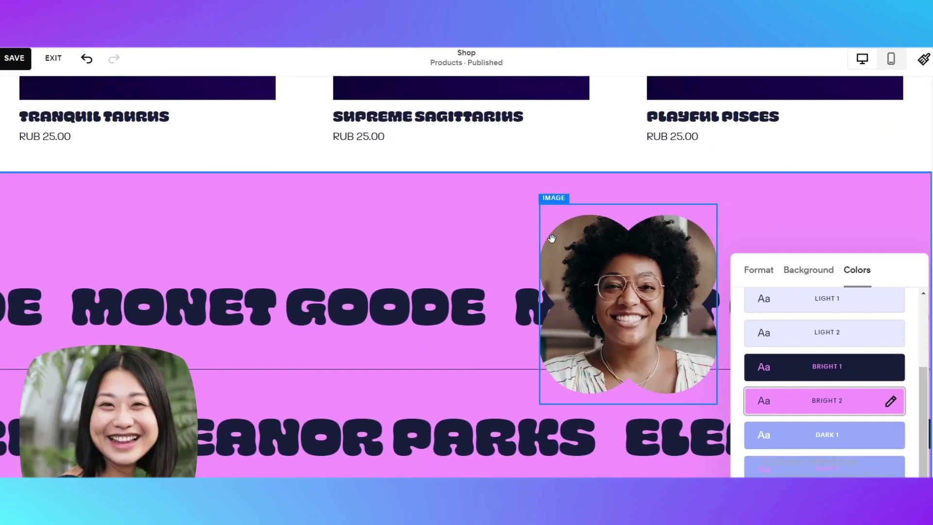
{"action": "scroll", "coordinate": [710, 379], "scroll_direction": "down", "scroll_amount": 5}
{"action": "left_click", "coordinate": [807, 316]}
- Apply the Darkest 2 theme with pink names on dark navy and close the color panel
{"action": "scroll", "coordinate": [807, 340], "scroll_direction": "up", "scroll_amount": 6}
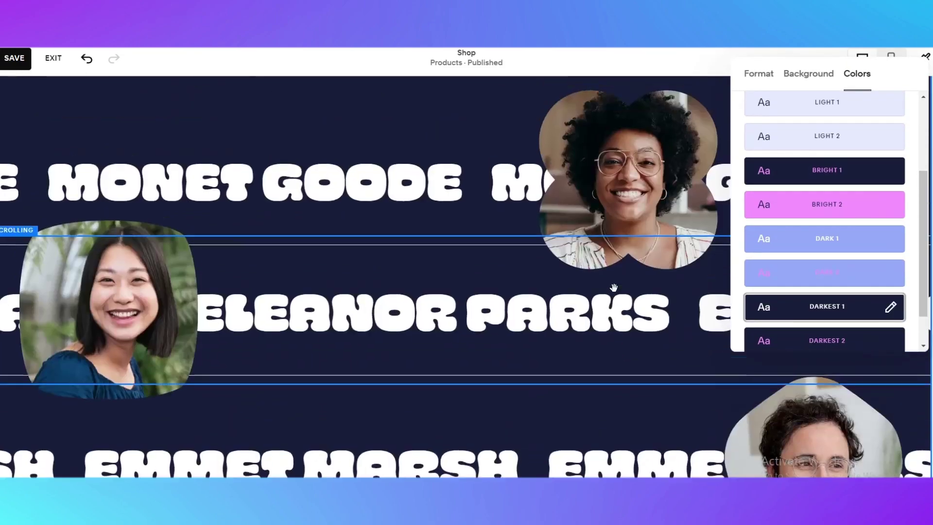
{"action": "left_click", "coordinate": [806, 343]}
{"action": "scroll", "coordinate": [632, 320], "scroll_direction": "up", "scroll_amount": 2}
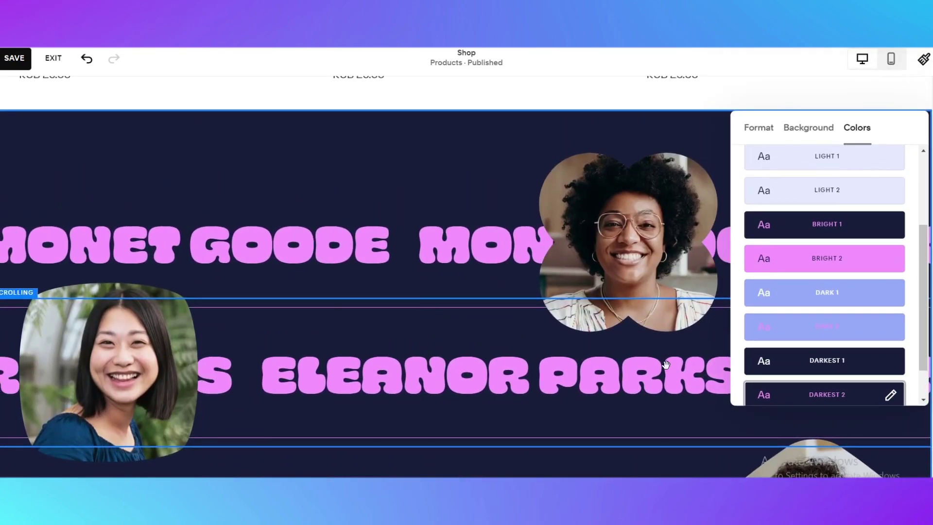
{"action": "scroll", "coordinate": [572, 283], "scroll_direction": "down", "scroll_amount": 5}
{"action": "scroll", "coordinate": [627, 277], "scroll_direction": "up", "scroll_amount": 12}
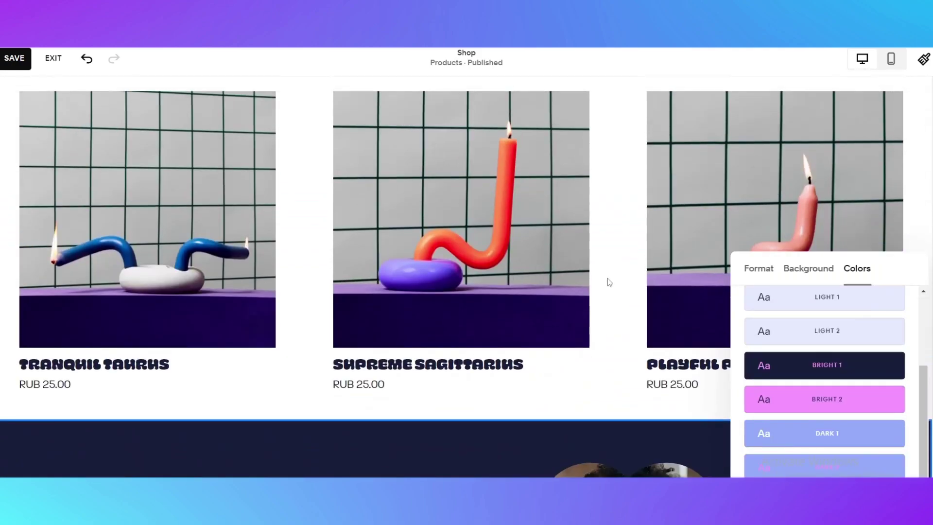
{"action": "scroll", "coordinate": [606, 286], "scroll_direction": "down", "scroll_amount": 12}
{"action": "scroll", "coordinate": [554, 297], "scroll_direction": "down", "scroll_amount": 5}
{"action": "scroll", "coordinate": [510, 311], "scroll_direction": "up", "scroll_amount": 4}
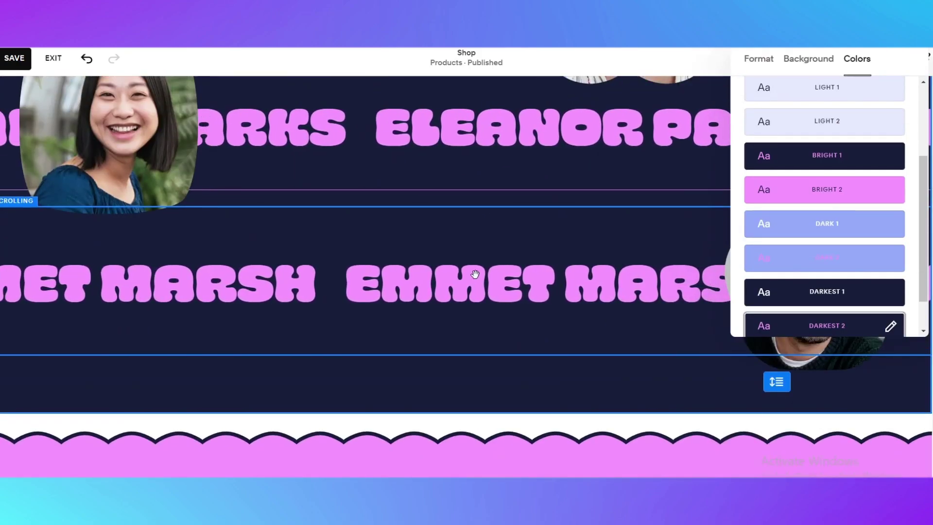
{"action": "left_click", "coordinate": [540, 358]}
{"action": "scroll", "coordinate": [584, 316], "scroll_direction": "up", "scroll_amount": 6}
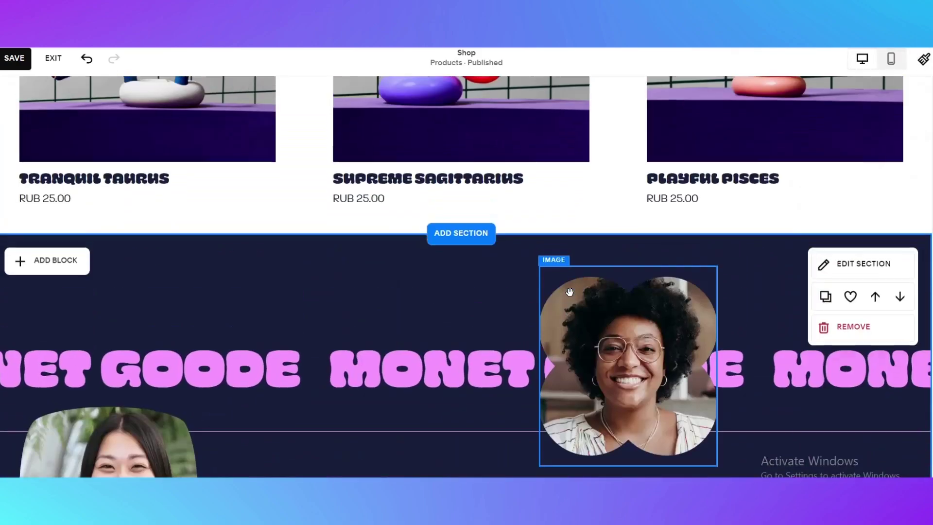
{"action": "scroll", "coordinate": [164, 252], "scroll_direction": "up", "scroll_amount": 8}
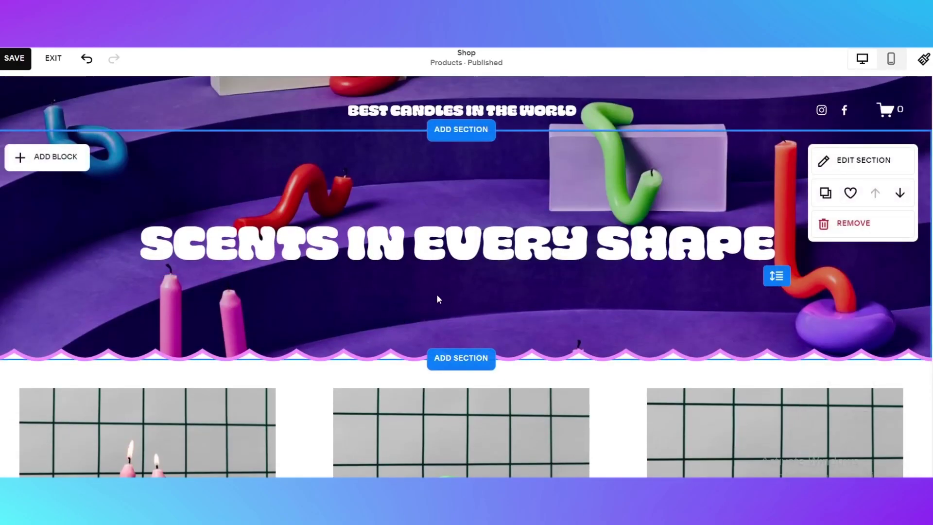
{"action": "scroll", "coordinate": [418, 272], "scroll_direction": "down", "scroll_amount": 6}
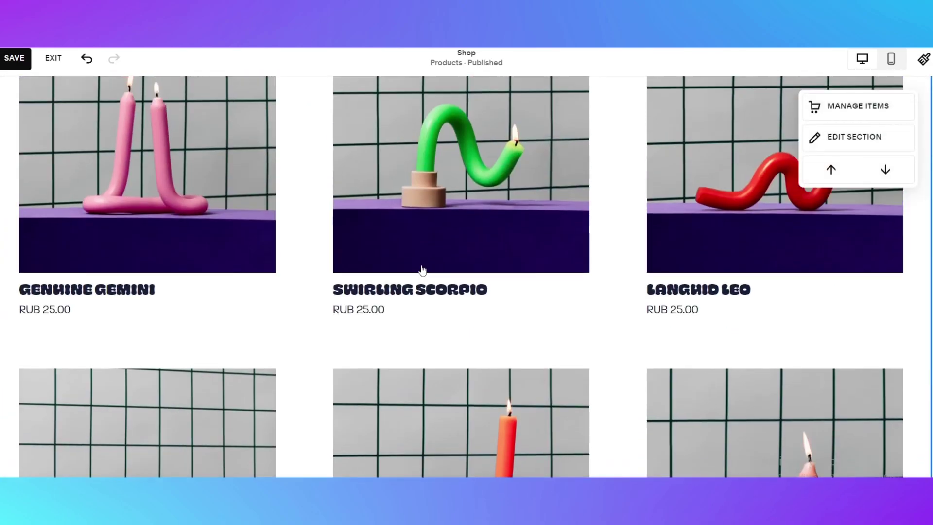
- Add the scrolling 'Your Brand' Intro section template below the product grid
{"action": "scroll", "coordinate": [421, 266], "scroll_direction": "up", "scroll_amount": 5}
{"action": "scroll", "coordinate": [421, 301], "scroll_direction": "down", "scroll_amount": 5}
{"action": "scroll", "coordinate": [481, 290], "scroll_direction": "down", "scroll_amount": 10}
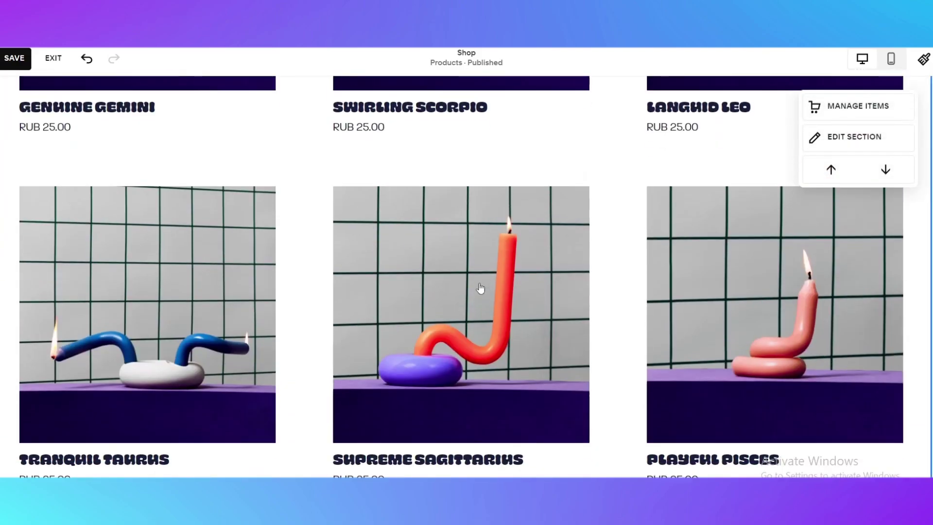
{"action": "scroll", "coordinate": [476, 291], "scroll_direction": "down", "scroll_amount": 10}
{"action": "scroll", "coordinate": [545, 237], "scroll_direction": "up", "scroll_amount": 10}
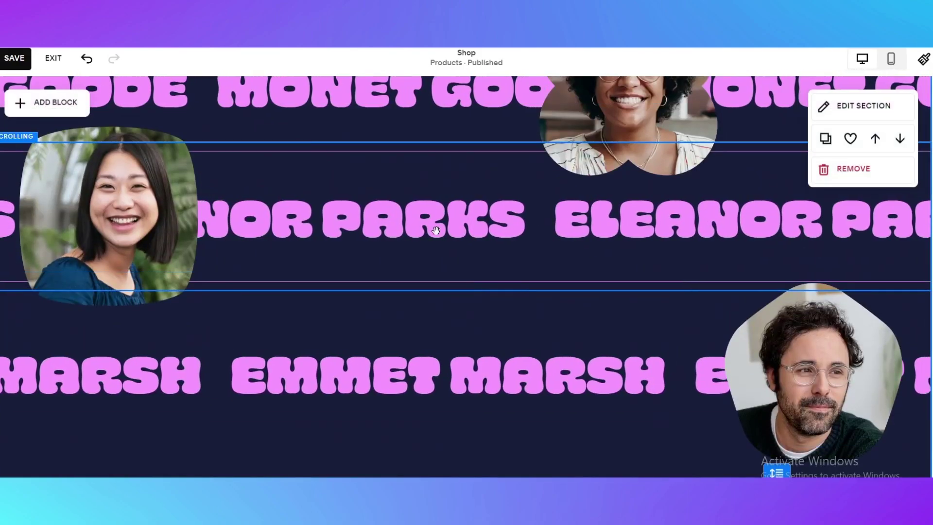
{"action": "scroll", "coordinate": [479, 292], "scroll_direction": "up", "scroll_amount": 5}
{"action": "scroll", "coordinate": [481, 323], "scroll_direction": "down", "scroll_amount": 4}
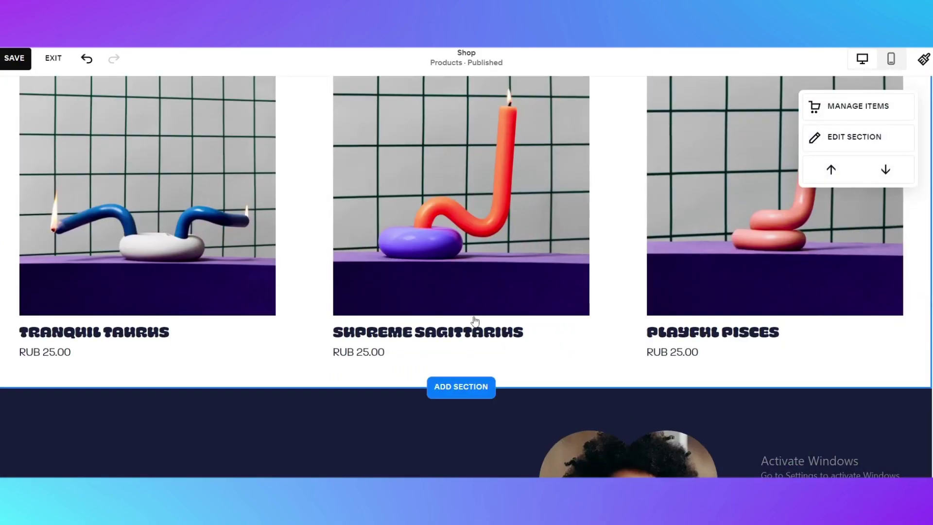
{"action": "left_click", "coordinate": [457, 387]}
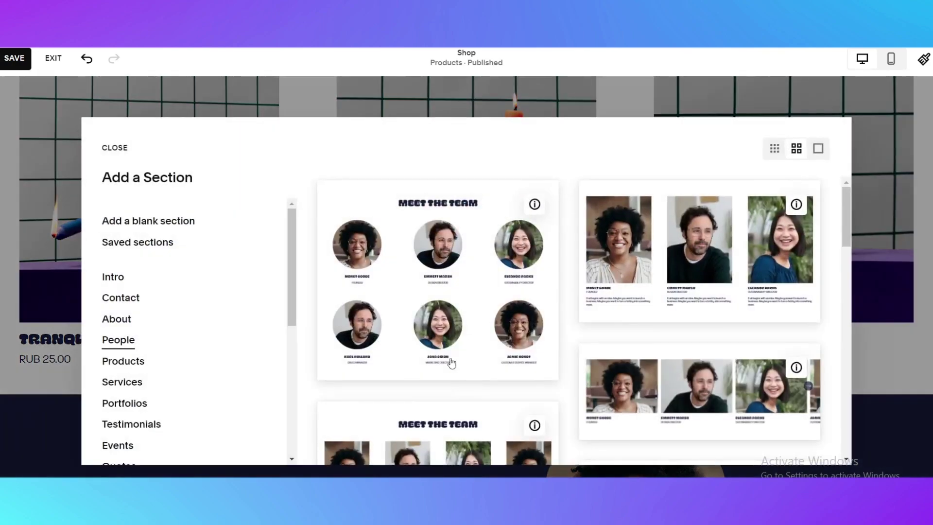
{"action": "left_click", "coordinate": [116, 298]}
{"action": "left_click", "coordinate": [114, 278]}
{"action": "scroll", "coordinate": [611, 242], "scroll_direction": "down", "scroll_amount": 2}
{"action": "scroll", "coordinate": [650, 267], "scroll_direction": "up", "scroll_amount": 2}
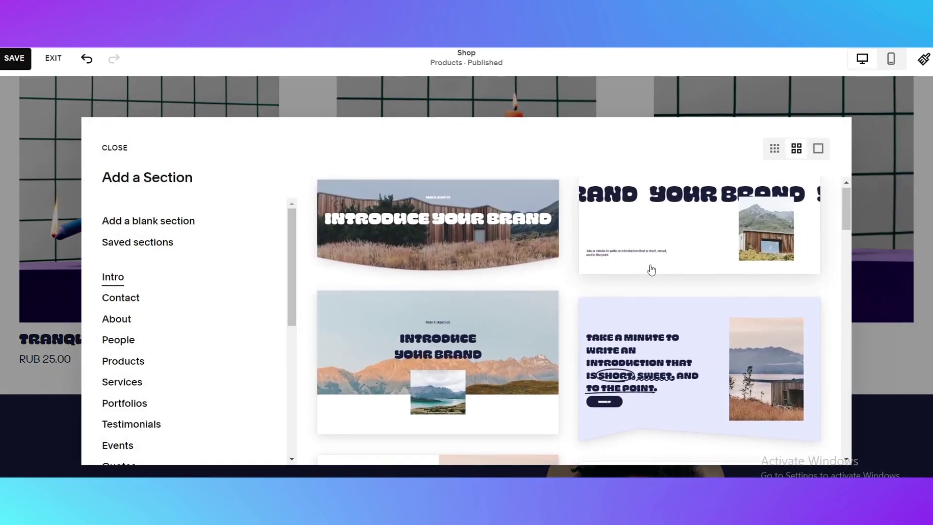
{"action": "left_click", "coordinate": [663, 245]}
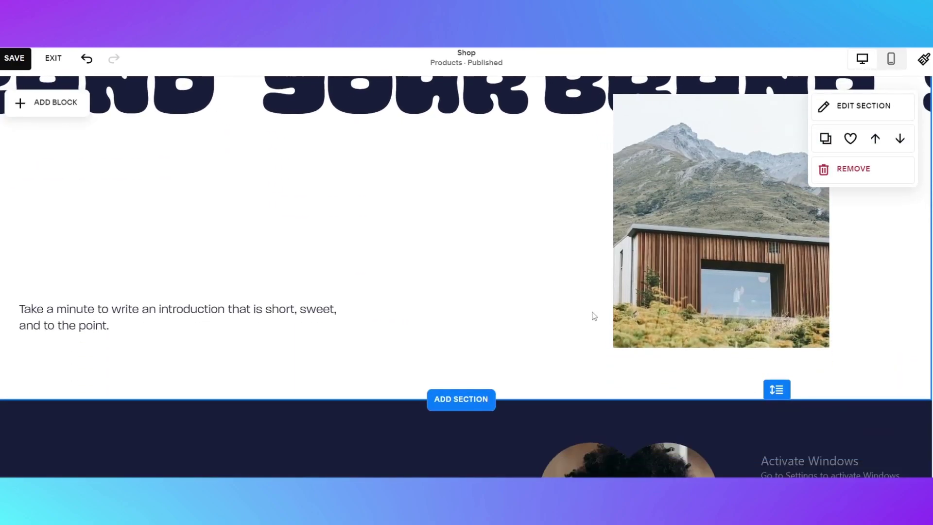
- Delete the cabin picture from the new intro section
{"action": "scroll", "coordinate": [559, 311], "scroll_direction": "up", "scroll_amount": 3}
{"action": "scroll", "coordinate": [521, 304], "scroll_direction": "down", "scroll_amount": 3}
{"action": "left_click", "coordinate": [702, 276]}
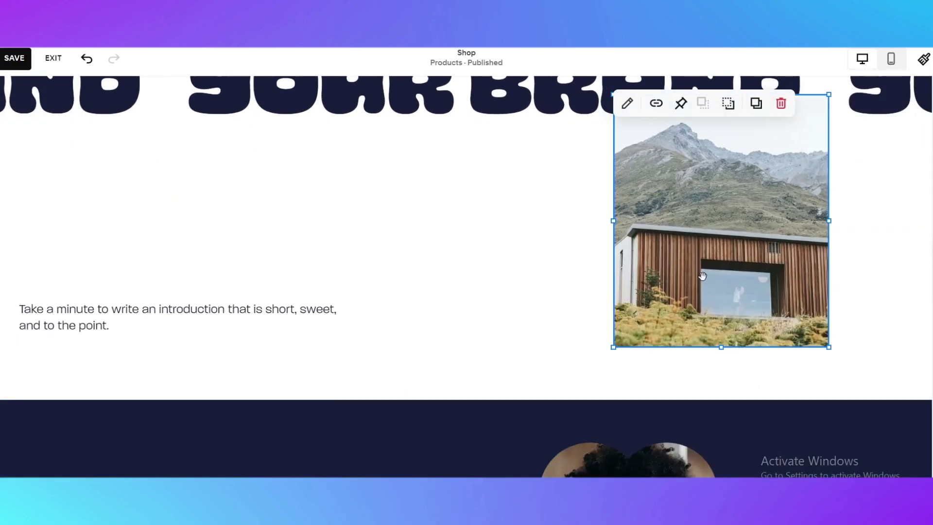
{"action": "left_click", "coordinate": [781, 103]}
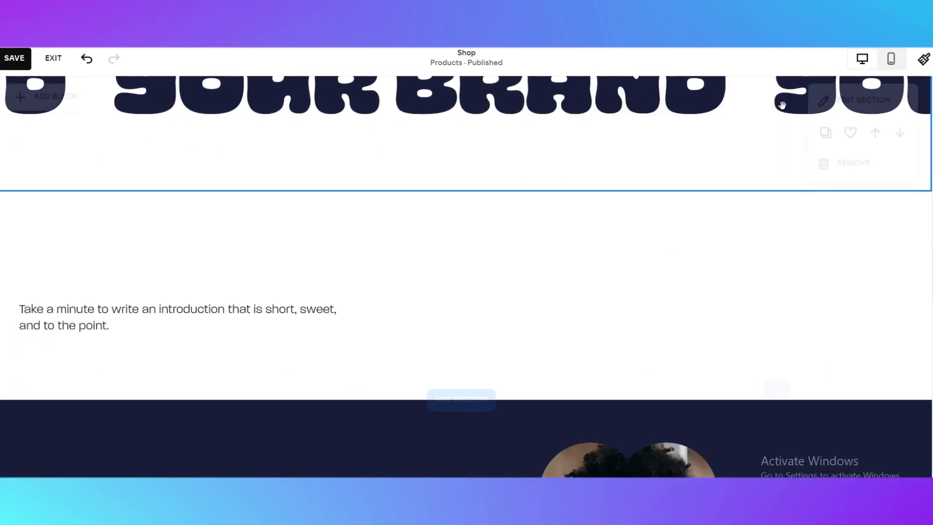
{"action": "scroll", "coordinate": [243, 268], "scroll_direction": "up", "scroll_amount": 2}
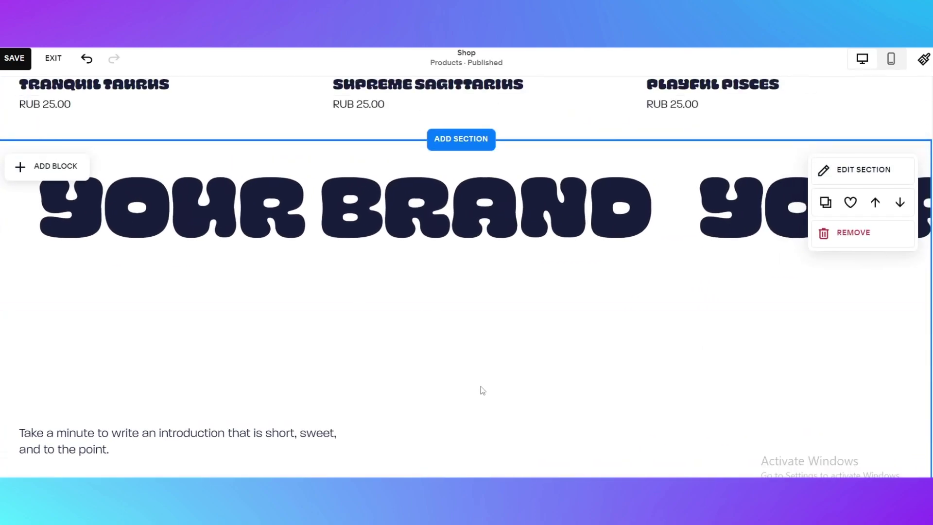
{"action": "left_click", "coordinate": [22, 166]}
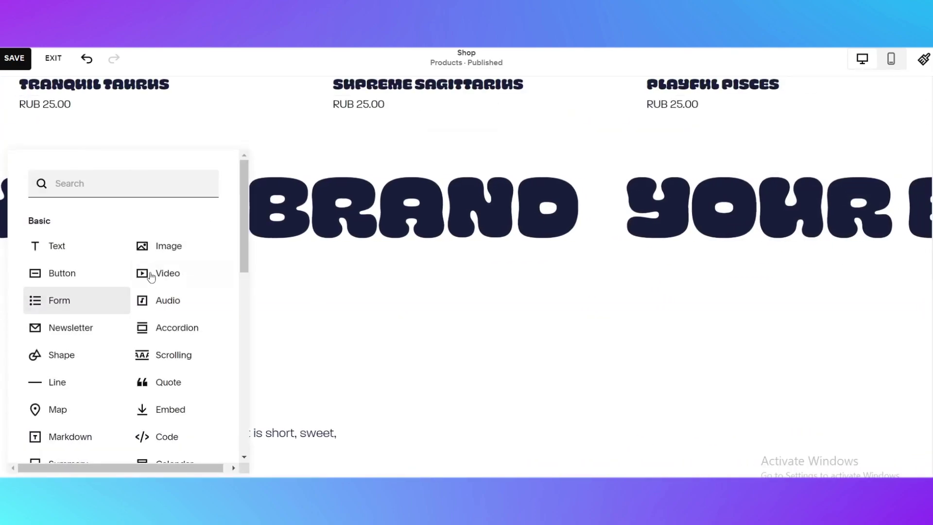
{"action": "double_click", "coordinate": [39, 222]}
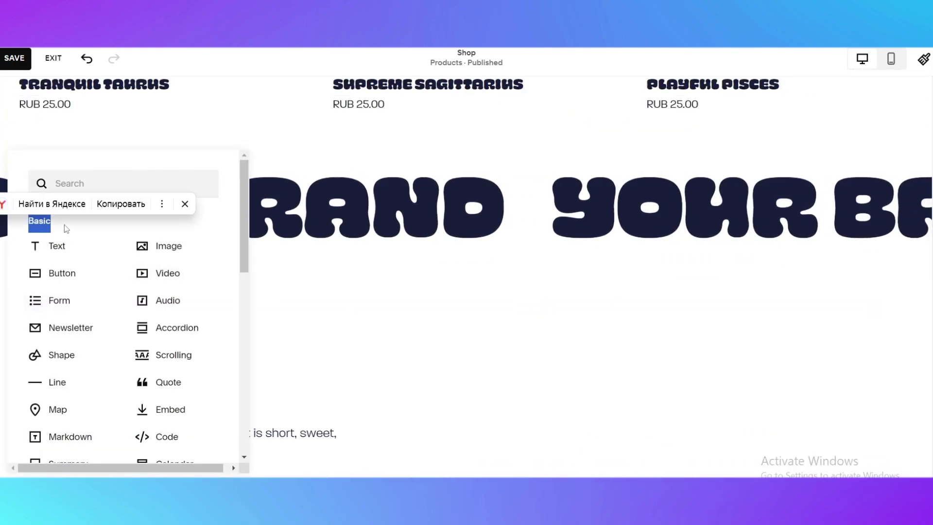
{"action": "left_click", "coordinate": [54, 245]}
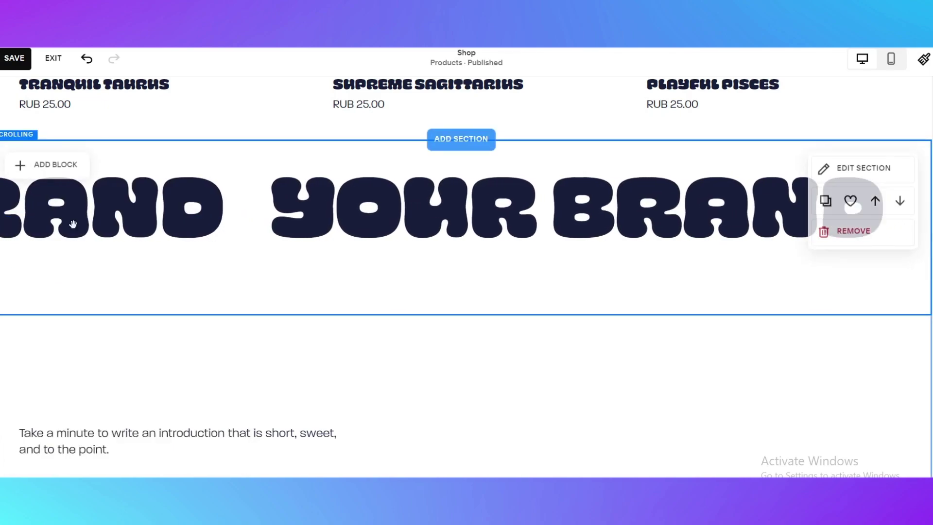
{"action": "left_click", "coordinate": [47, 165]}
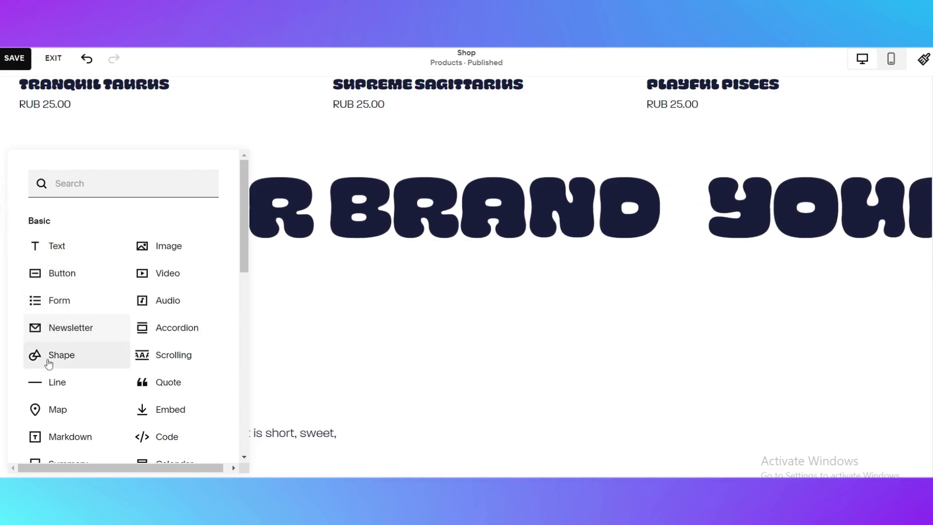
{"action": "scroll", "coordinate": [53, 365], "scroll_direction": "down", "scroll_amount": 2}
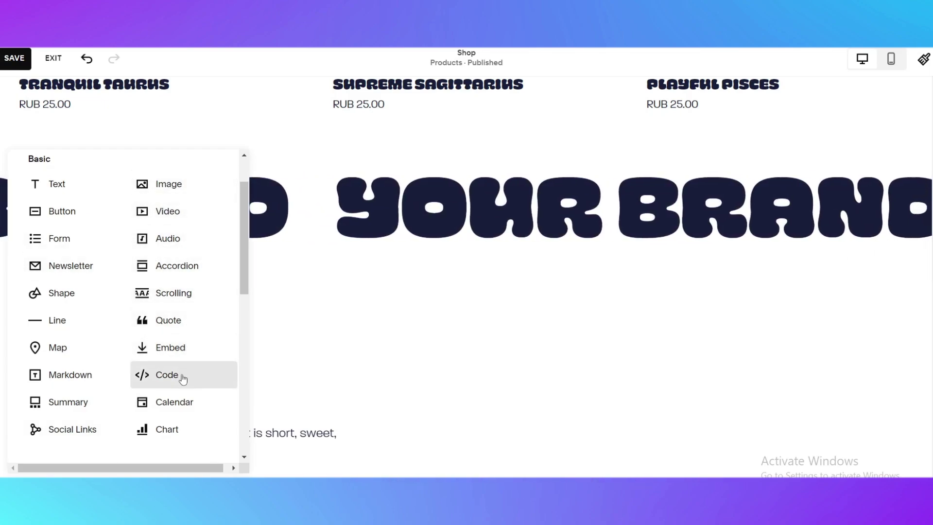
- Add a Map block and drag it to the section's right side
{"action": "left_click", "coordinate": [86, 349]}
{"action": "scroll", "coordinate": [316, 302], "scroll_direction": "down", "scroll_amount": 5}
{"action": "scroll", "coordinate": [245, 217], "scroll_direction": "up", "scroll_amount": 1}
{"action": "left_click_drag", "start_coordinate": [245, 218], "coordinate": [709, 228]}
{"action": "scroll", "coordinate": [708, 228], "scroll_direction": "up", "scroll_amount": 3}
{"action": "scroll", "coordinate": [632, 204], "scroll_direction": "down", "scroll_amount": 2}
{"action": "scroll", "coordinate": [543, 168], "scroll_direction": "up", "scroll_amount": 1}
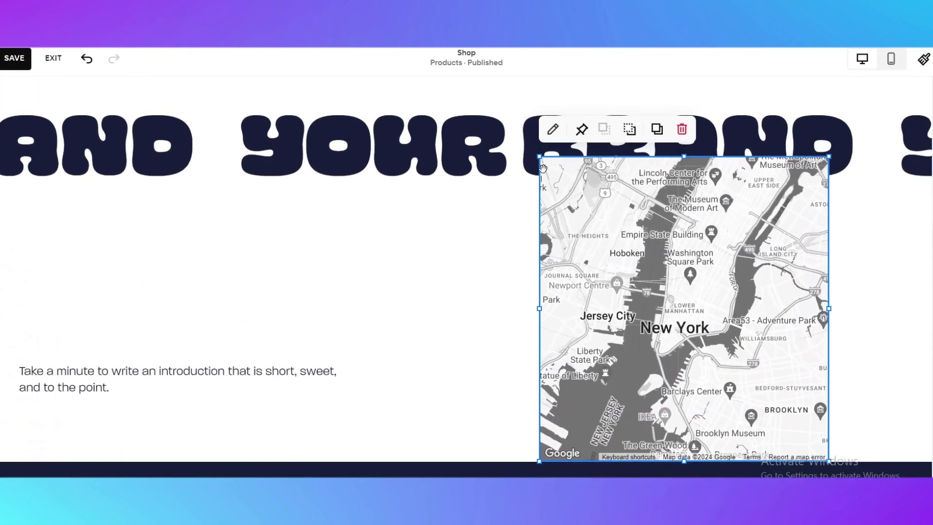
- Shrink the map block and position it on the right beside the introduction text
{"action": "left_click_drag", "start_coordinate": [540, 158], "coordinate": [609, 249]}
{"action": "left_click_drag", "start_coordinate": [714, 329], "coordinate": [687, 276]}
{"action": "left_click", "coordinate": [413, 273]}
{"action": "left_click", "coordinate": [584, 277]}
- Change the map's City, State, Zip field to 'Florida' and nudge the block slightly lower
{"action": "double_click", "coordinate": [715, 295]}
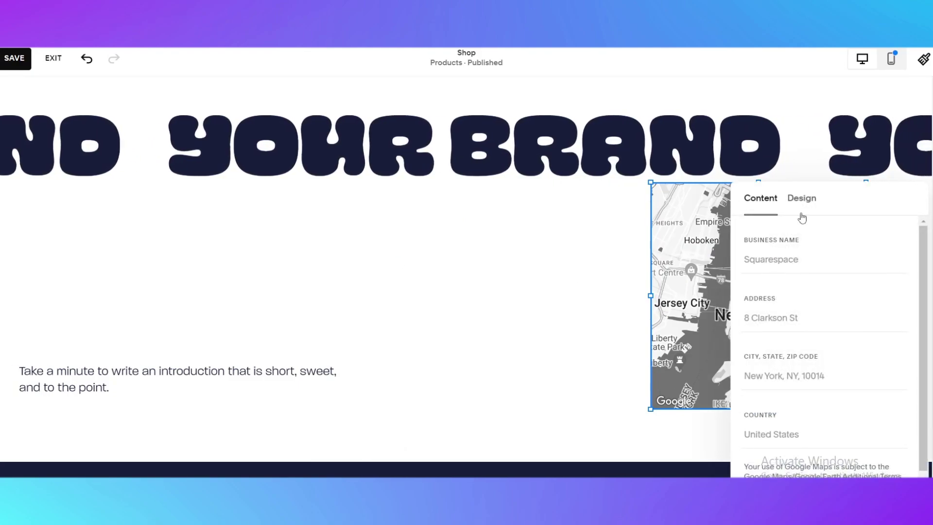
{"action": "left_click", "coordinate": [792, 380]}
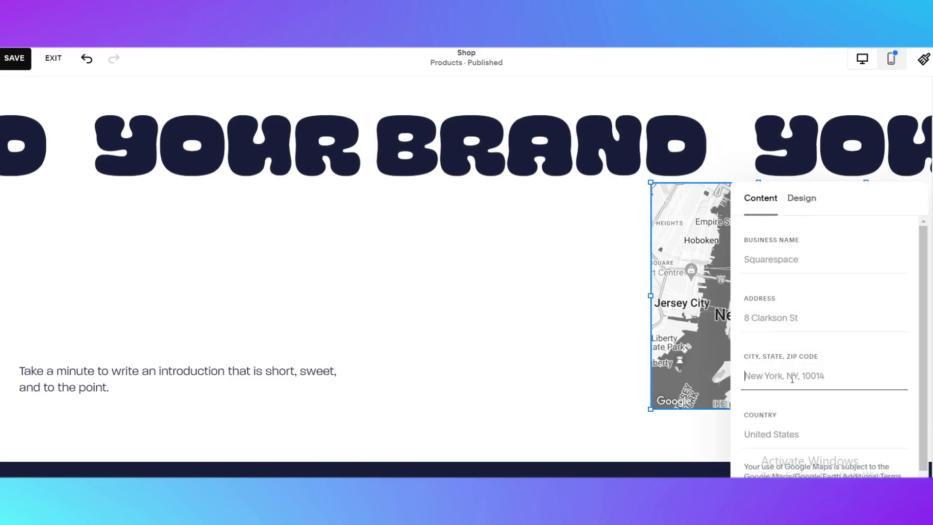
{"action": "key", "text": "Tab"}
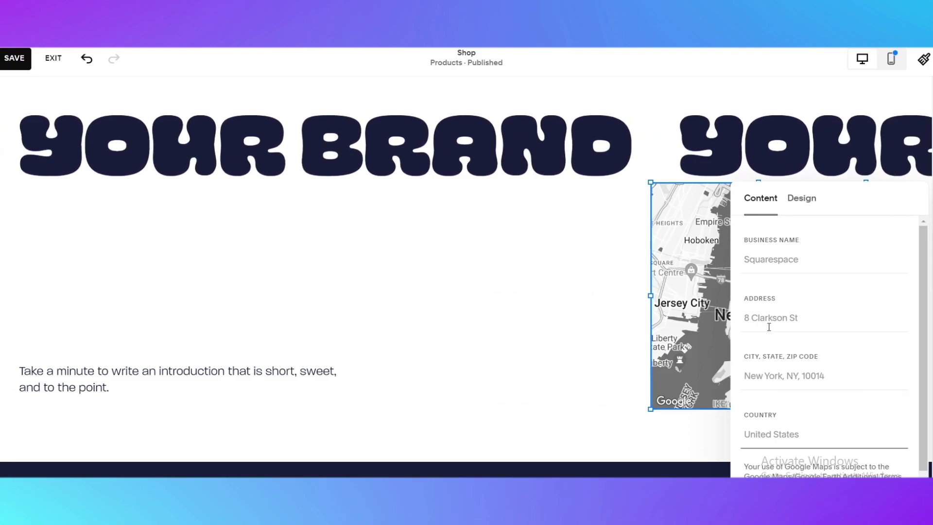
{"action": "left_click", "coordinate": [802, 388]}
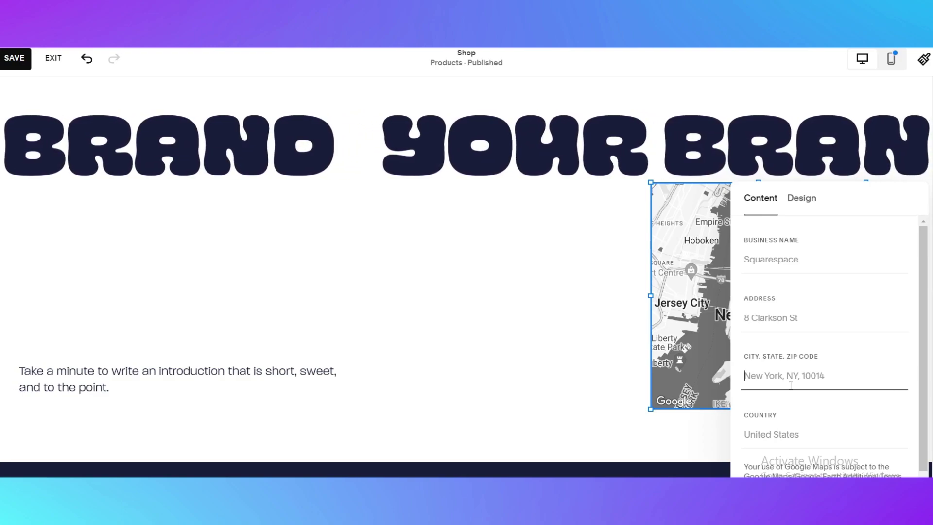
{"action": "type", "text": "N"}
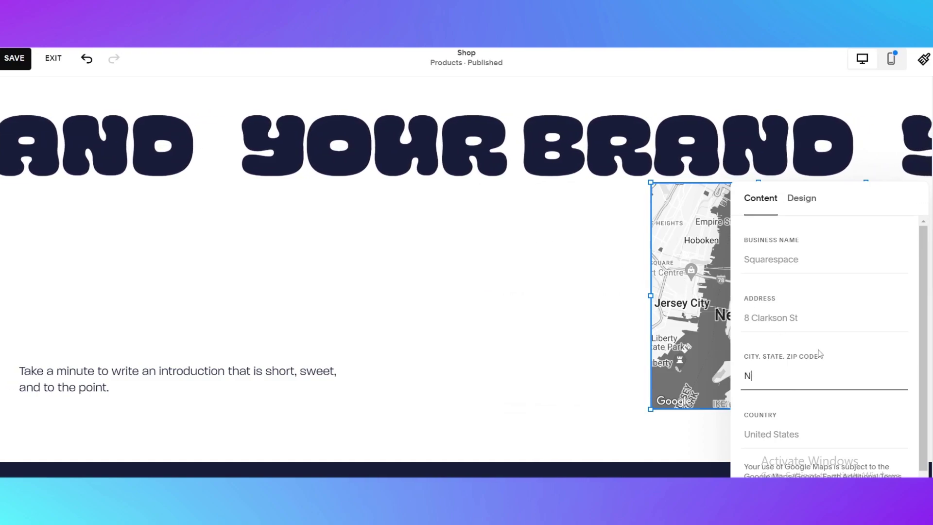
{"action": "key", "text": "BackSpace"}
{"action": "type", "text": "F"}
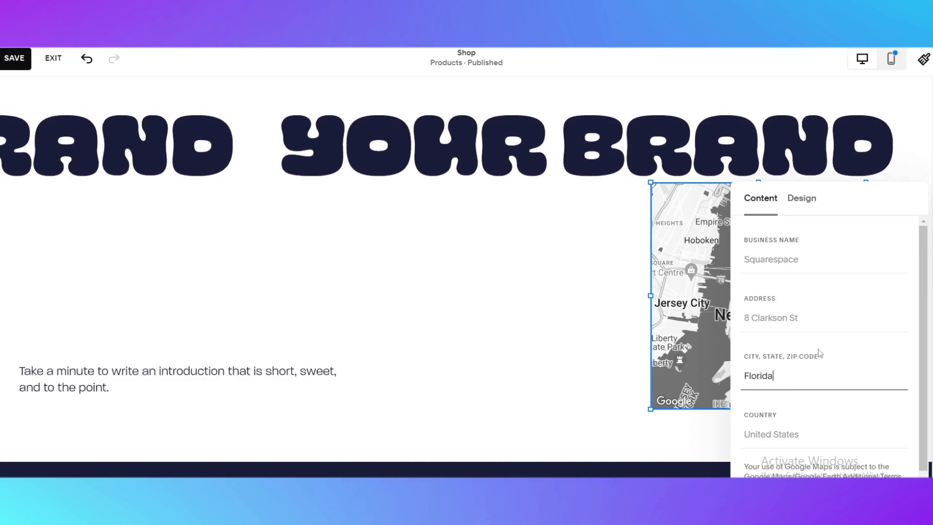
{"action": "type", "text": "lorida"}
{"action": "key", "text": "Escape"}
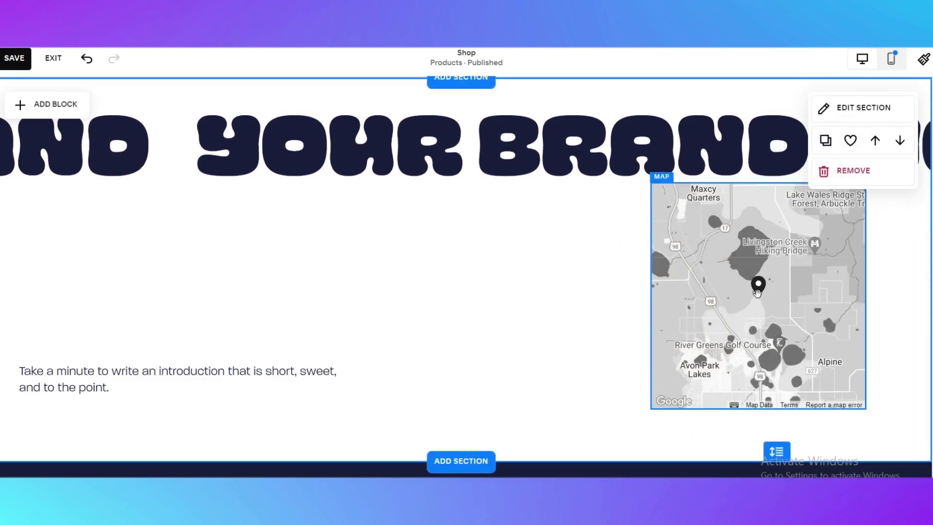
{"action": "left_click_drag", "start_coordinate": [757, 291], "coordinate": [771, 325]}
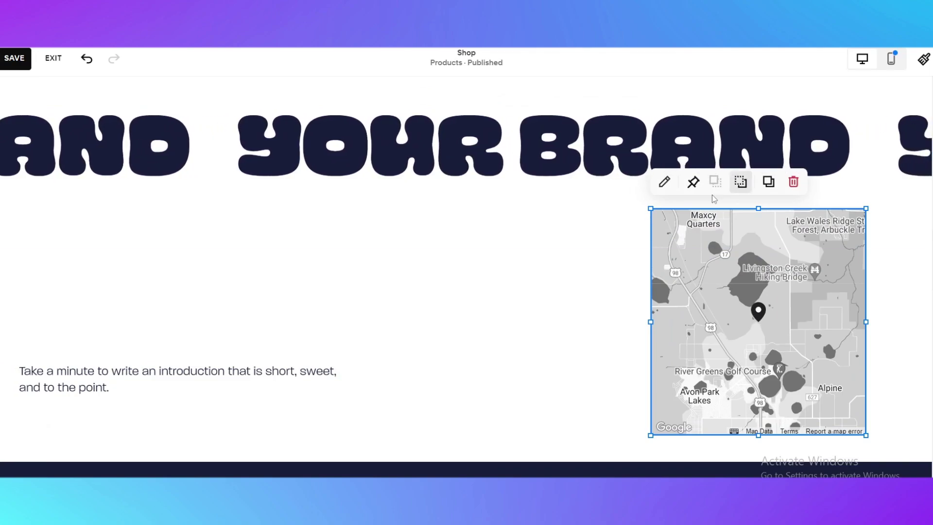
- Drag the map's pin to re-centre the location on the Sebring area
{"action": "double_click", "coordinate": [748, 325]}
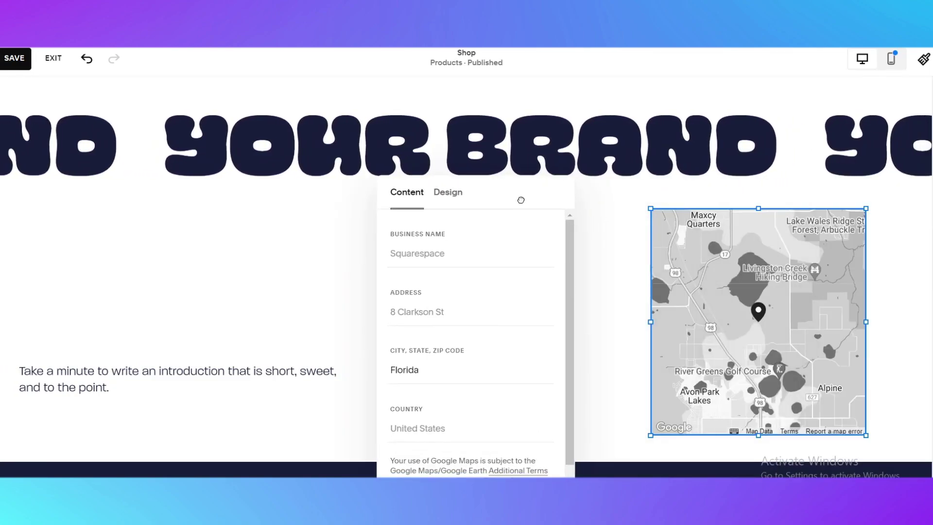
{"action": "left_click_drag", "start_coordinate": [758, 315], "coordinate": [715, 319]}
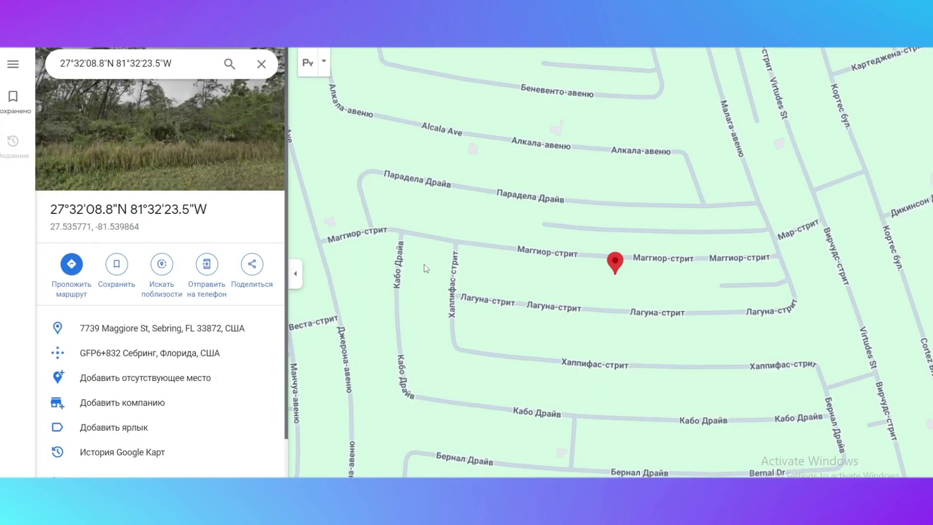
{"action": "scroll", "coordinate": [602, 290], "scroll_direction": "down", "scroll_amount": 5}
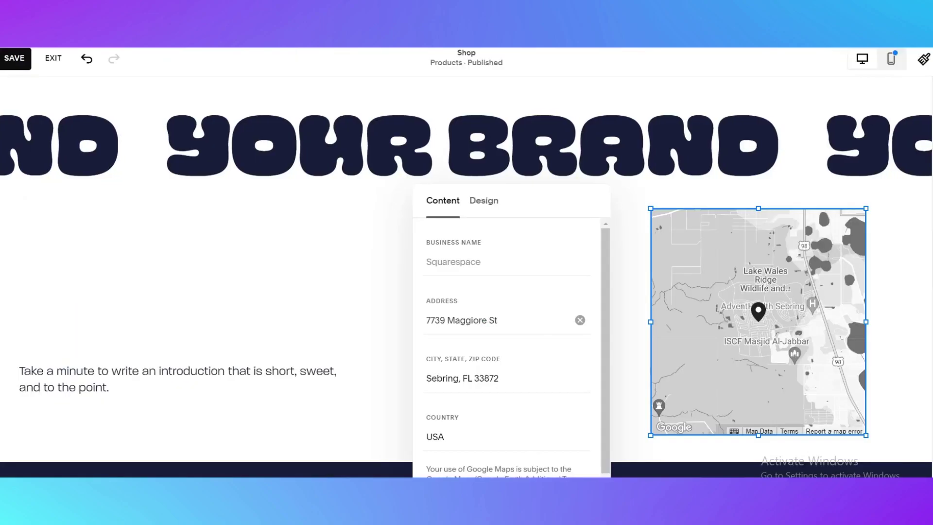
- Switch the map style from Grayscale to Satellite in the Design settings
{"action": "left_click", "coordinate": [492, 203]}
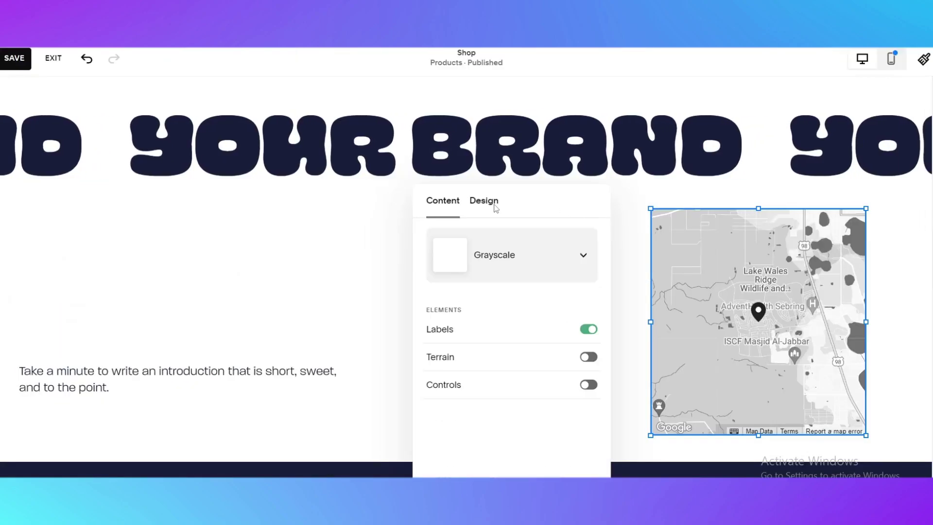
{"action": "left_click", "coordinate": [488, 274]}
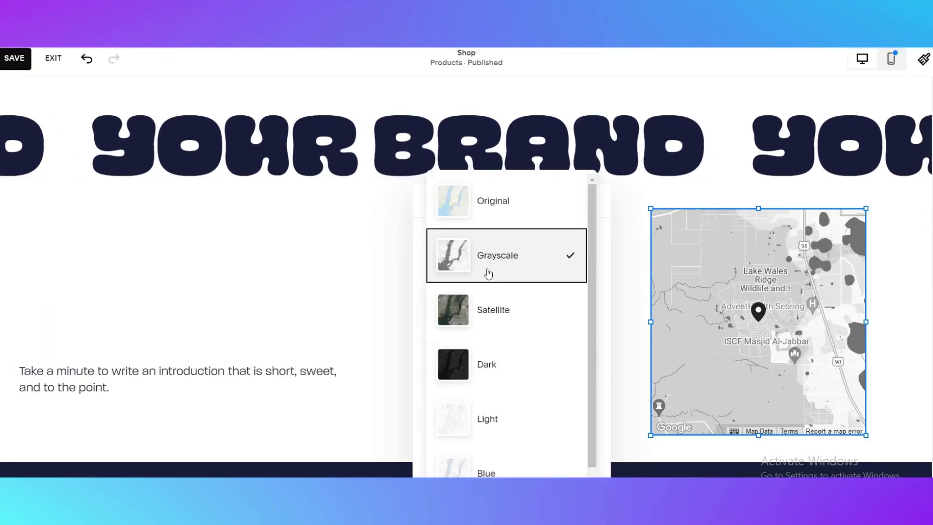
{"action": "left_click", "coordinate": [493, 311]}
{"action": "left_click", "coordinate": [593, 217]}
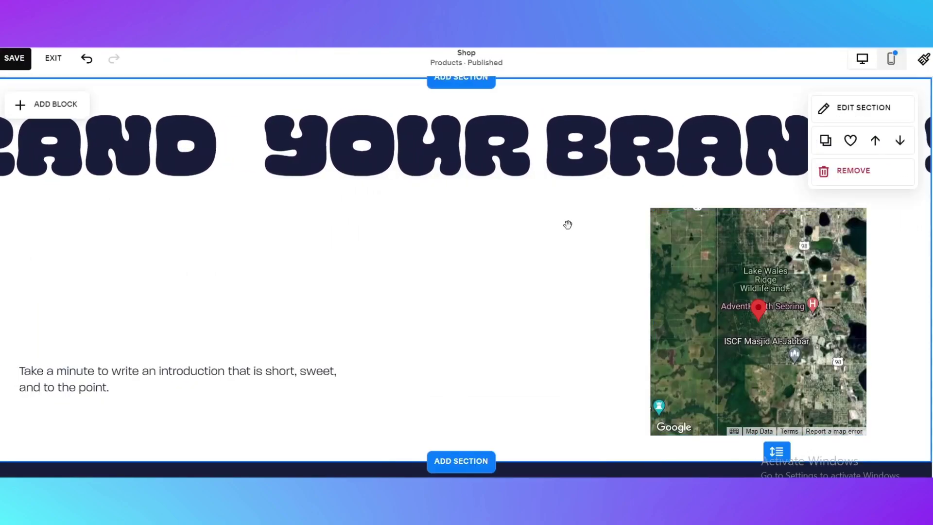
{"action": "scroll", "coordinate": [593, 256], "scroll_direction": "down", "scroll_amount": 10}
{"action": "scroll", "coordinate": [594, 256], "scroll_direction": "down", "scroll_amount": 10}
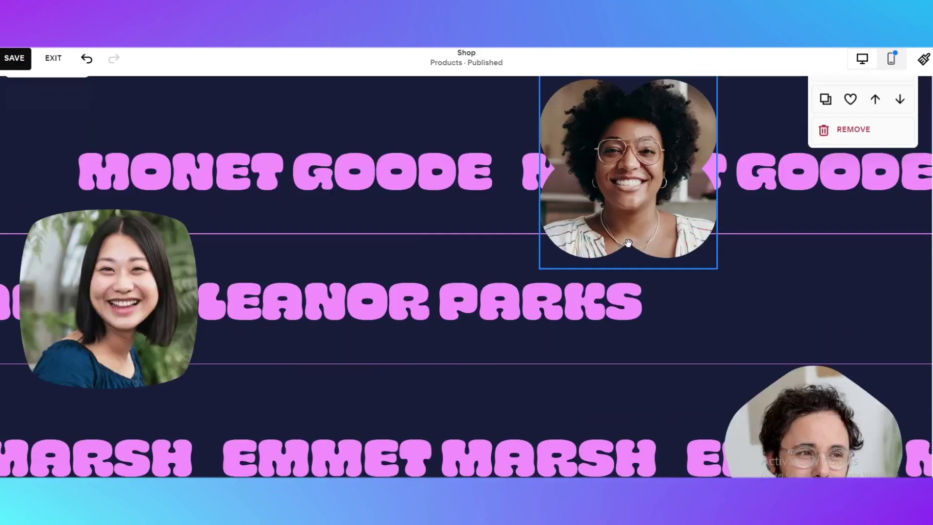
{"action": "scroll", "coordinate": [596, 244], "scroll_direction": "up", "scroll_amount": 8}
- Select the scrolling YOUR BRAND text block to review the section
{"action": "left_click", "coordinate": [502, 358]}
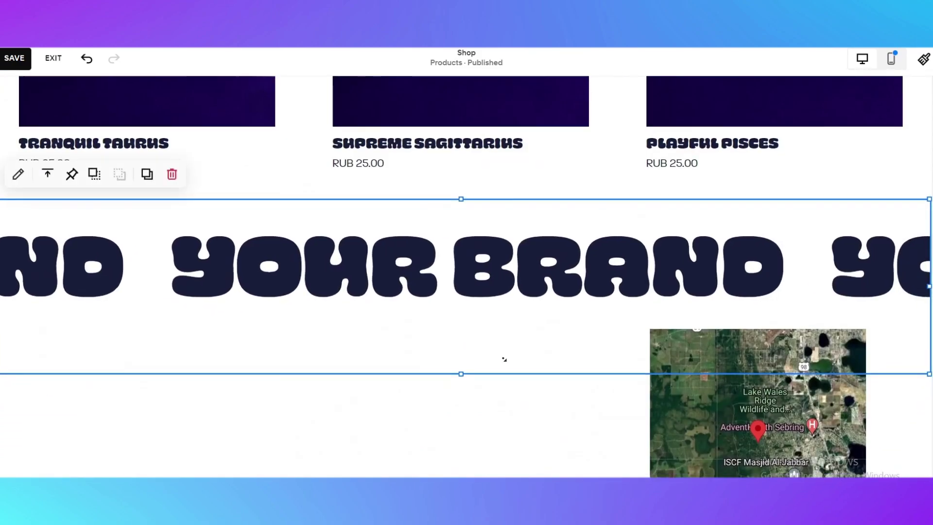
{"action": "scroll", "coordinate": [502, 361], "scroll_direction": "down", "scroll_amount": 2}
{"action": "scroll", "coordinate": [363, 343], "scroll_direction": "up", "scroll_amount": 1}
{"action": "scroll", "coordinate": [363, 343], "scroll_direction": "up", "scroll_amount": 10}
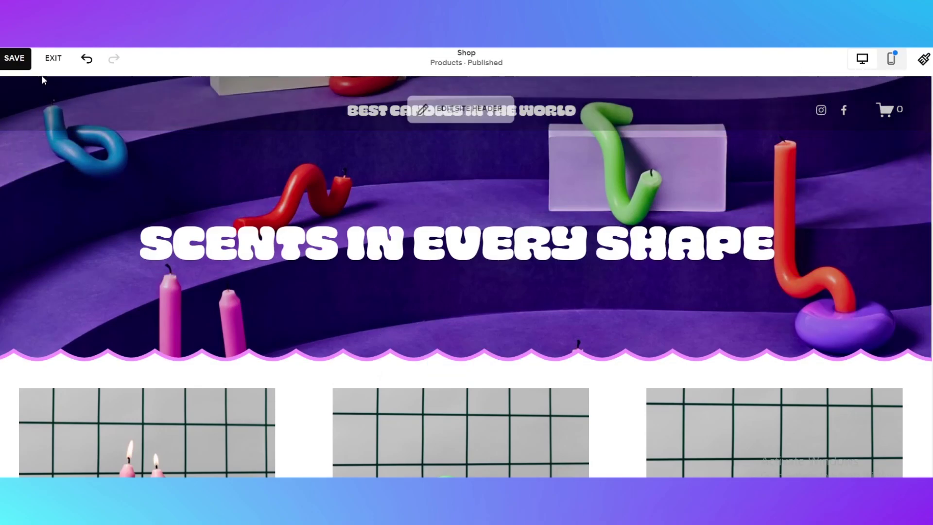
- Save the edits, exit the editor and bring up the Select a Plan pricing page
{"action": "left_click", "coordinate": [10, 58]}
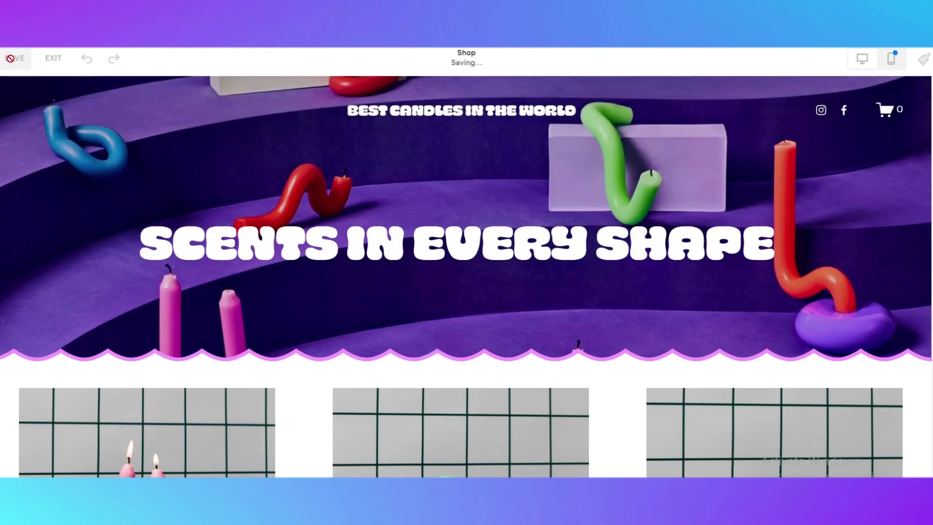
{"action": "left_click", "coordinate": [54, 58]}
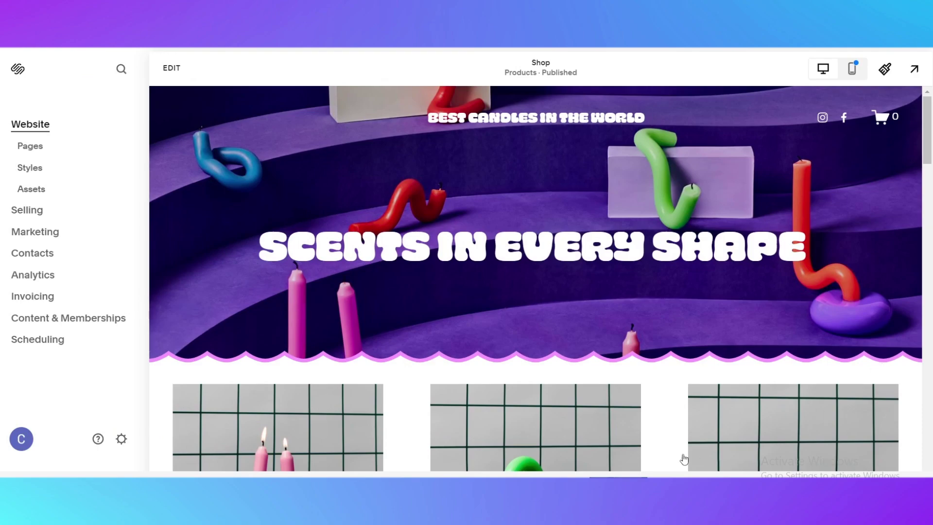
{"action": "scroll", "coordinate": [327, 306], "scroll_direction": "down", "scroll_amount": 5}
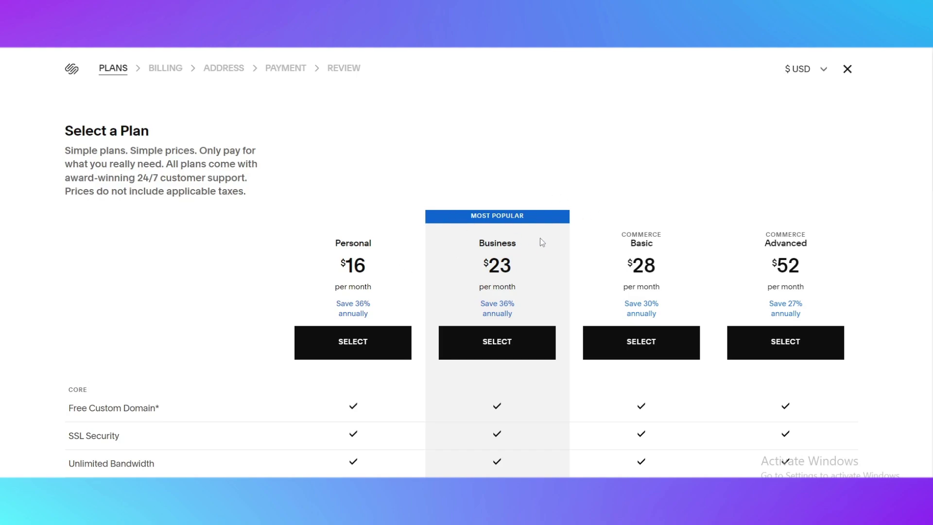
{"action": "left_click_drag", "start_coordinate": [482, 236], "coordinate": [546, 243]}
{"action": "left_click", "coordinate": [535, 284]}
{"action": "scroll", "coordinate": [704, 278], "scroll_direction": "down", "scroll_amount": 8}
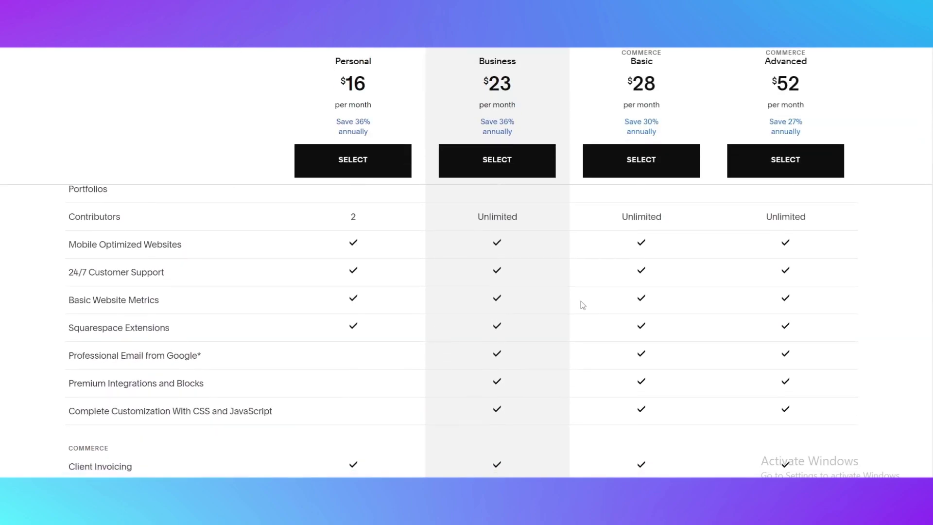
{"action": "scroll", "coordinate": [579, 308], "scroll_direction": "up", "scroll_amount": 4}
{"action": "mouse_move", "coordinate": [89, 224]}
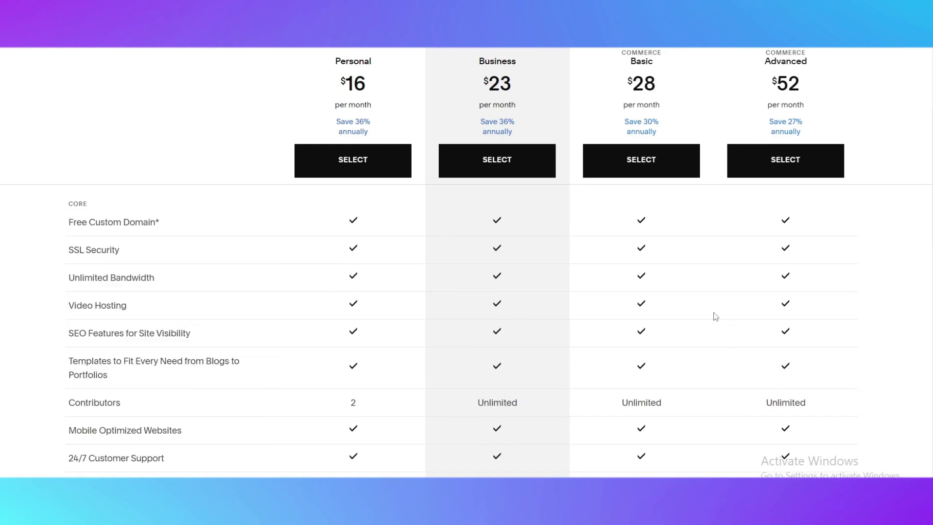
{"action": "scroll", "coordinate": [718, 307], "scroll_direction": "down", "scroll_amount": 3}
{"action": "scroll", "coordinate": [721, 304], "scroll_direction": "down", "scroll_amount": 9}
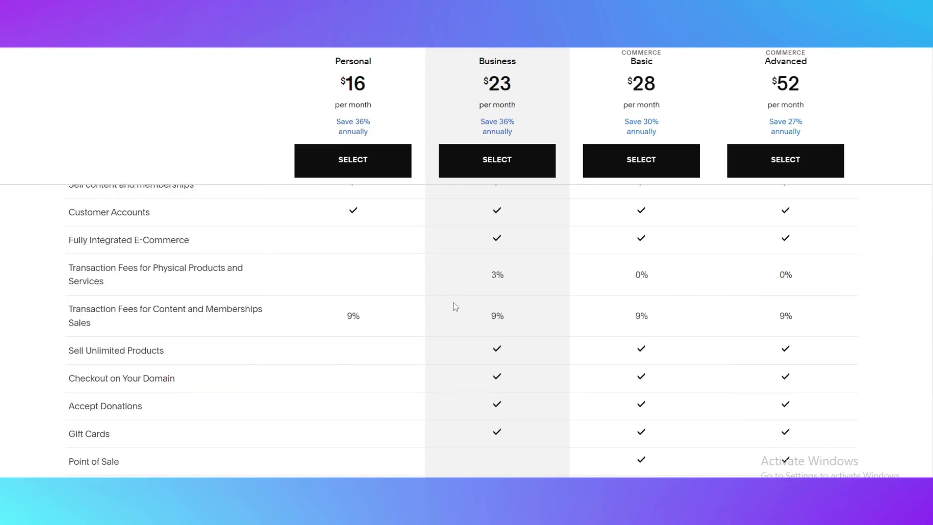
{"action": "scroll", "coordinate": [921, 198], "scroll_direction": "up", "scroll_amount": 12}
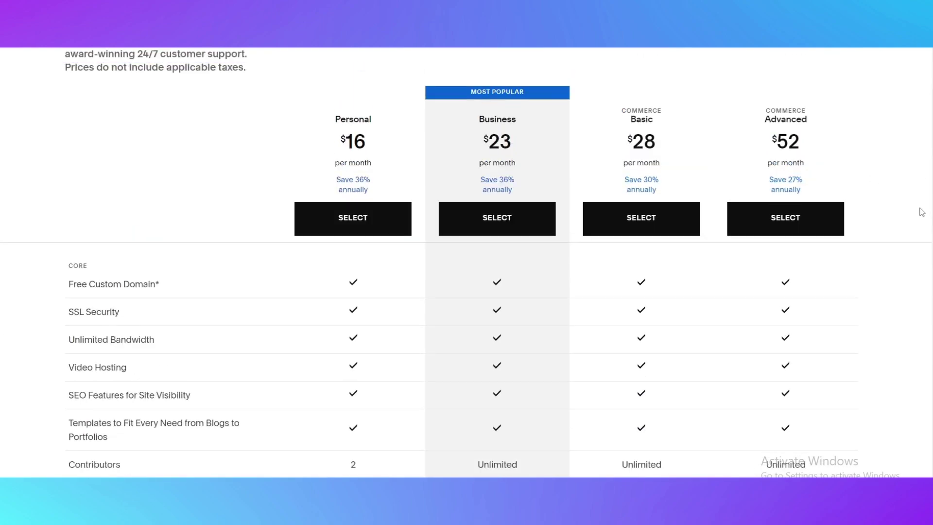